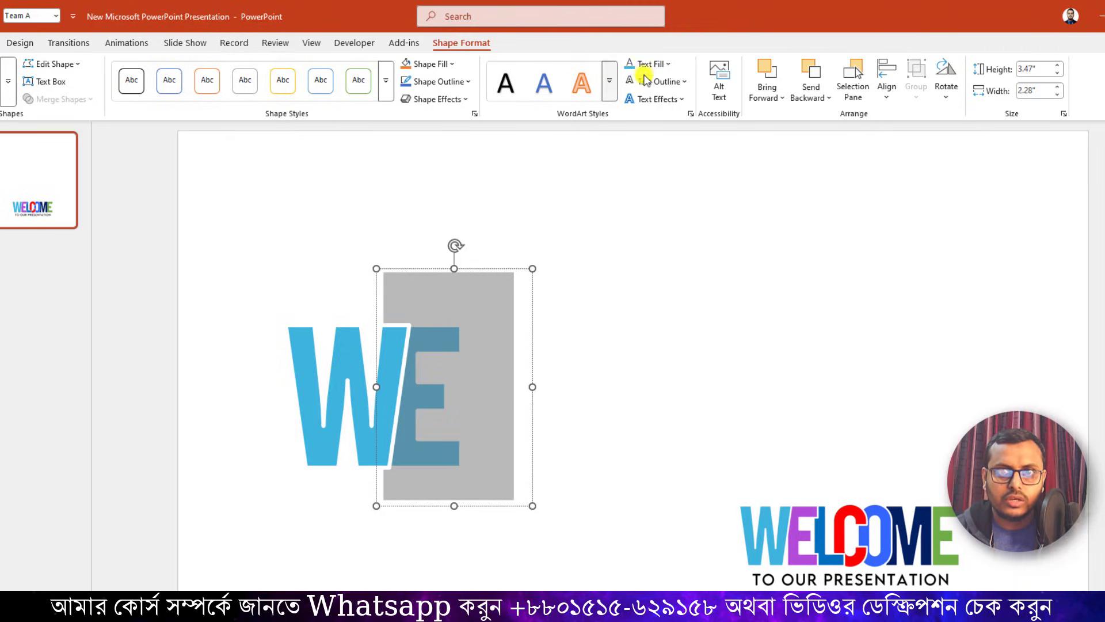
Recolor the large letter E with the purple sampled by eyedropper from the E in the small WELCOME logo.
click(668, 65)
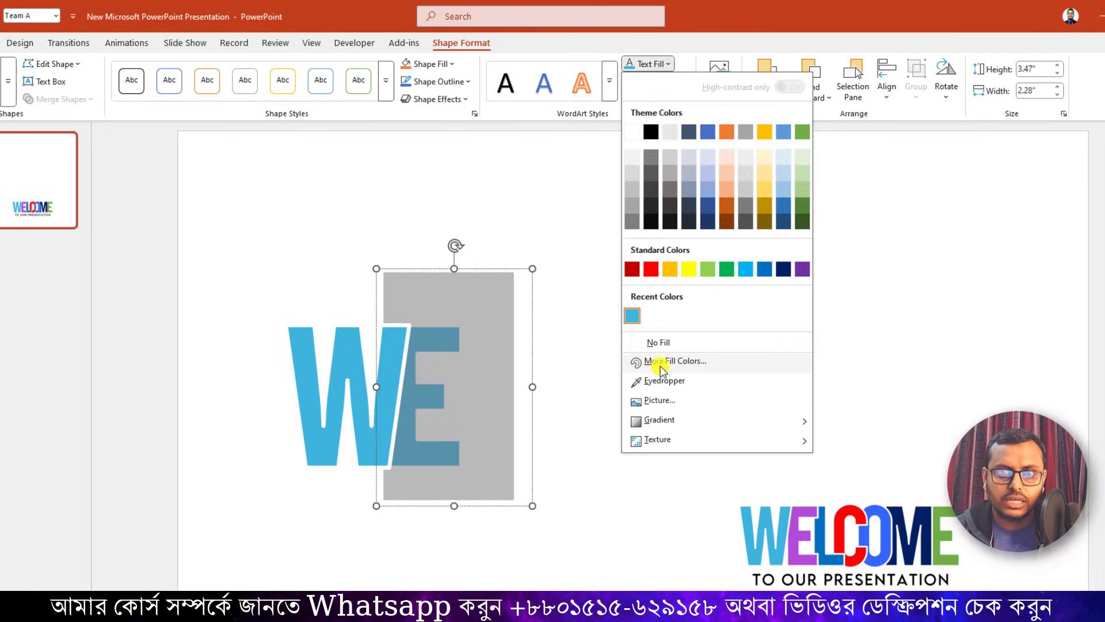
click(664, 380)
click(799, 512)
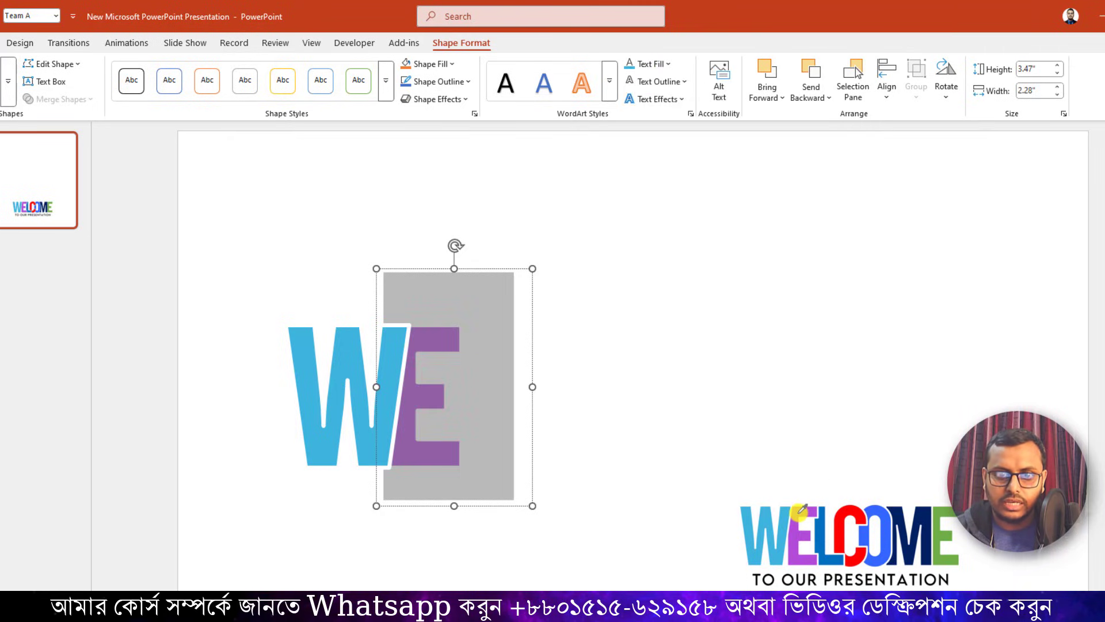
click(629, 387)
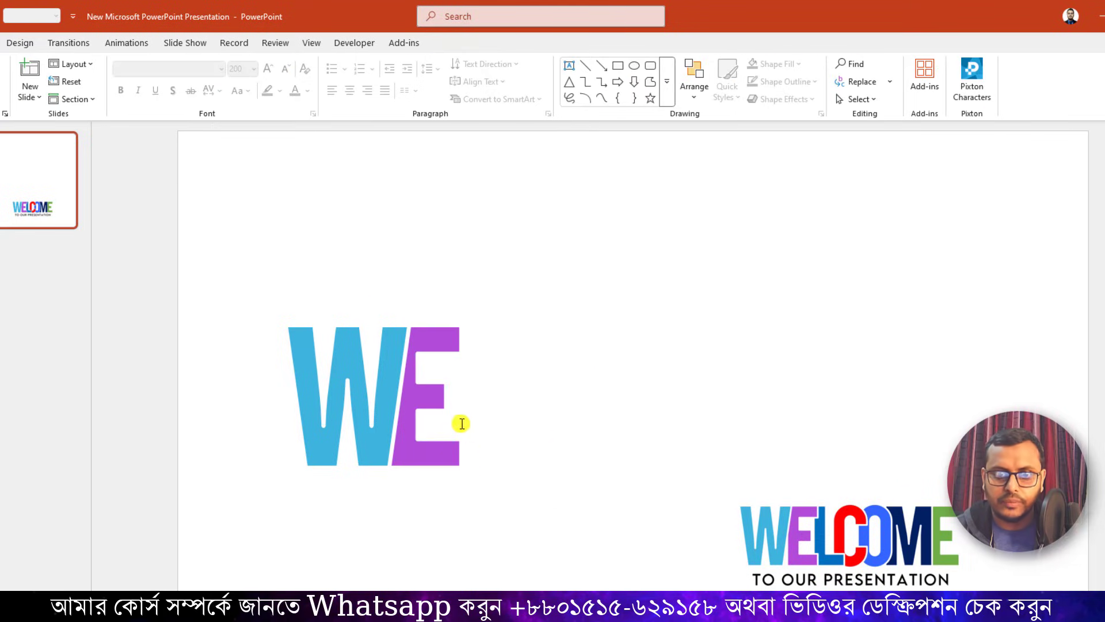
Duplicate the purple E text box, place the copy to its right at the same height, and replace its letter with L.
click(435, 461)
click(430, 505)
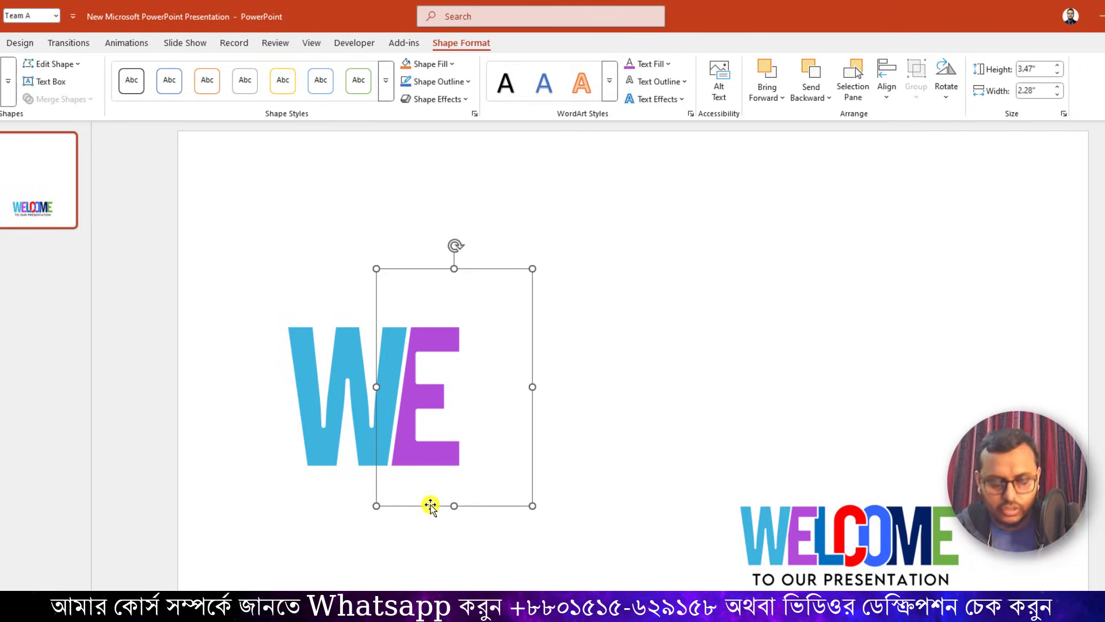
key(ctrl+d)
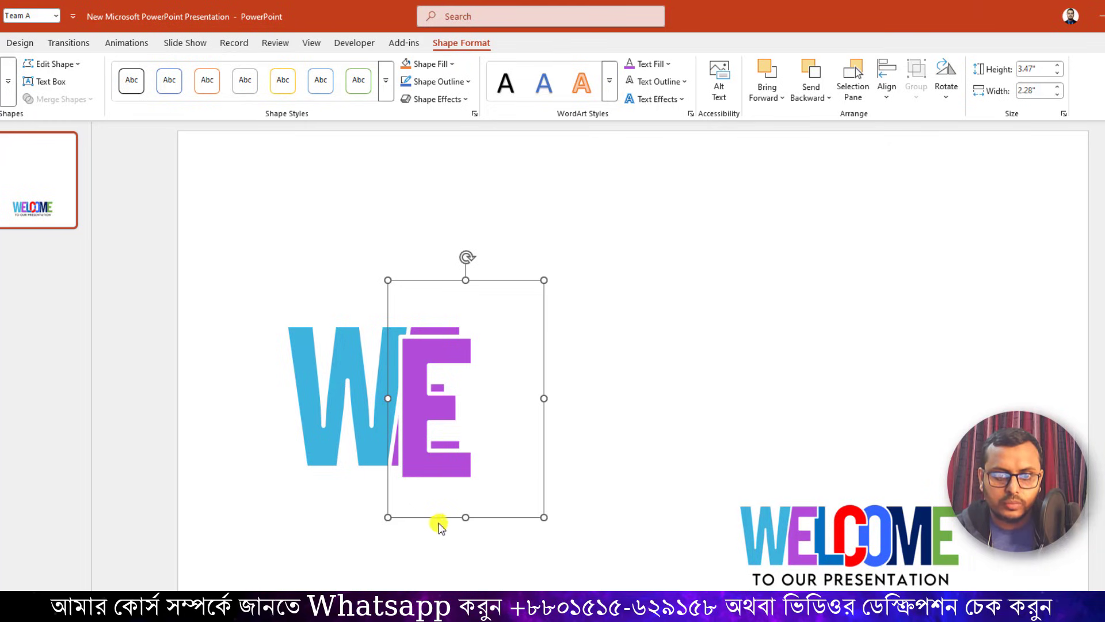
drag(438, 516, 478, 505)
double_click(470, 450)
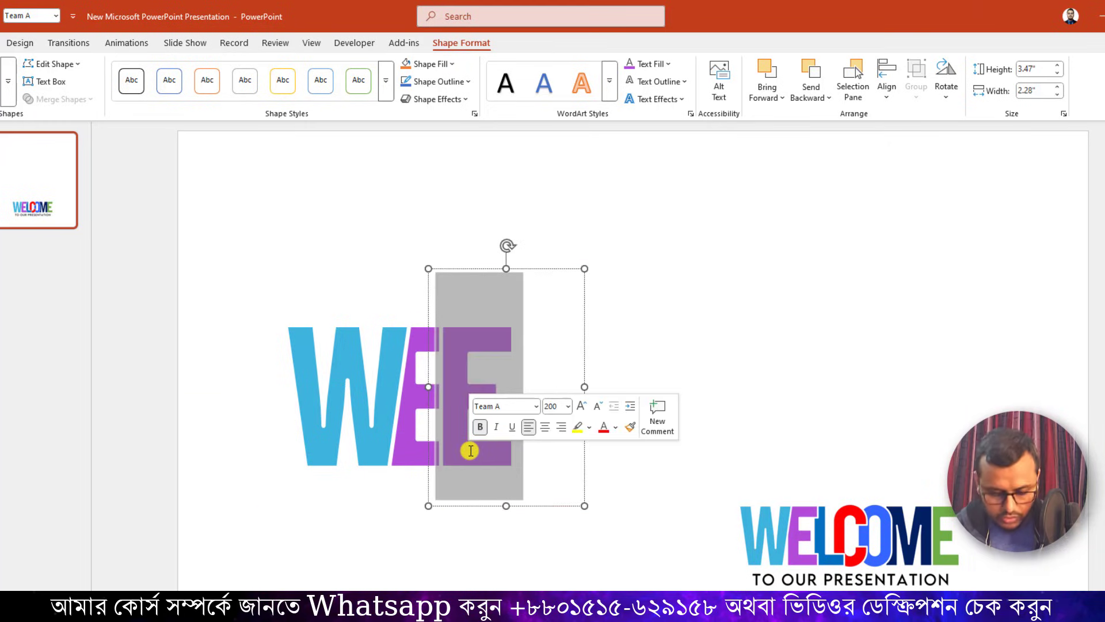
text(L)
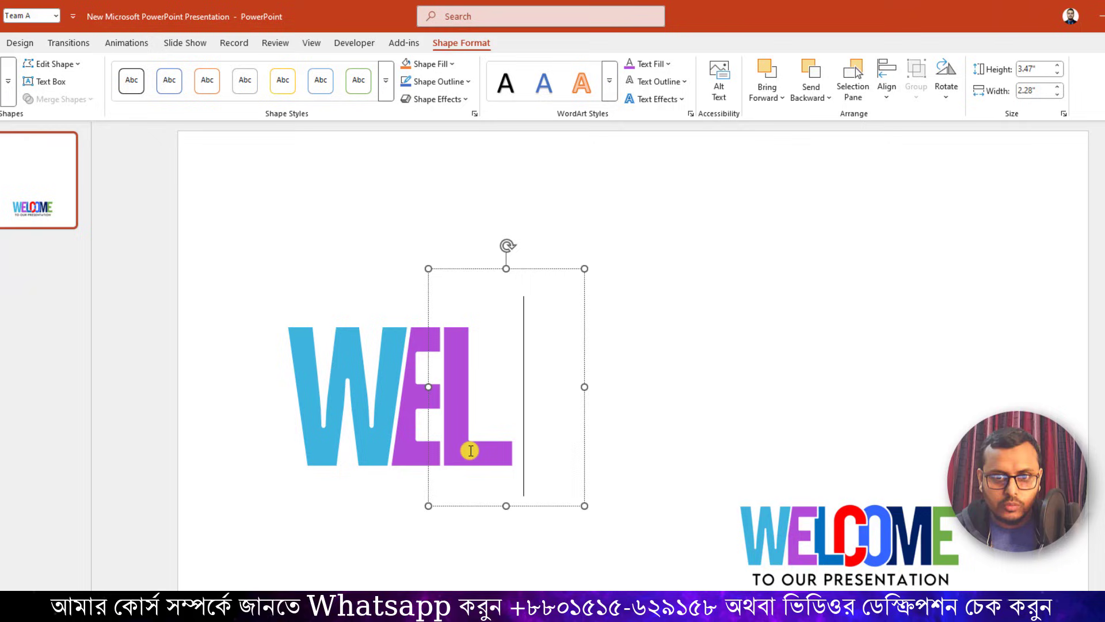
Send the L text box to the back and nudge it slightly right so it tucks behind the E.
click(476, 505)
right_click(476, 506)
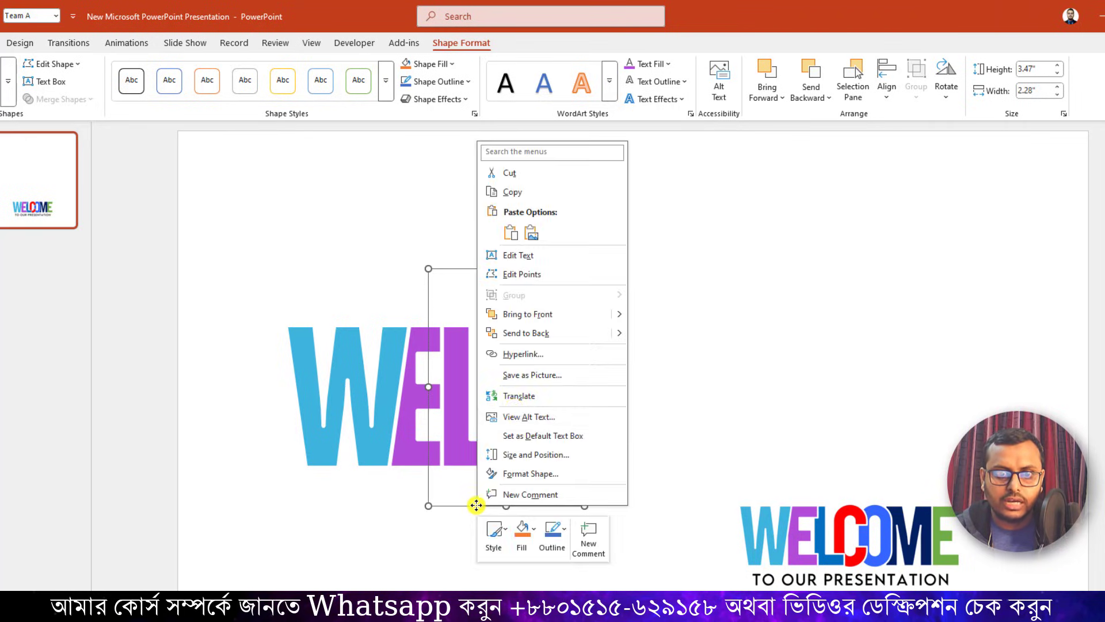
click(525, 333)
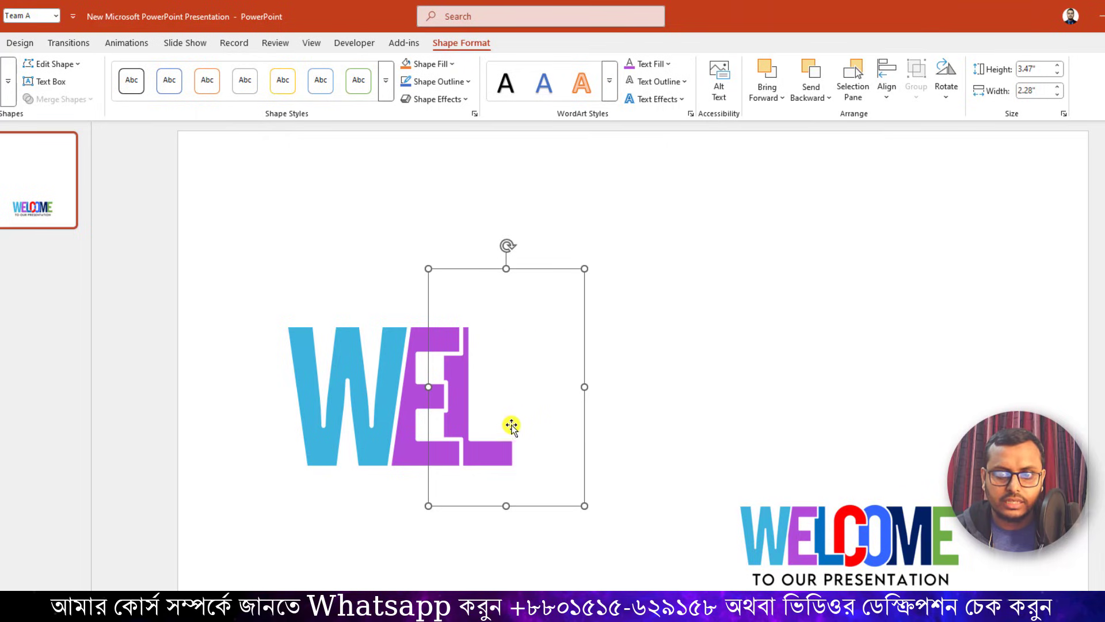
key(Right)
key(Right)
key(Right)
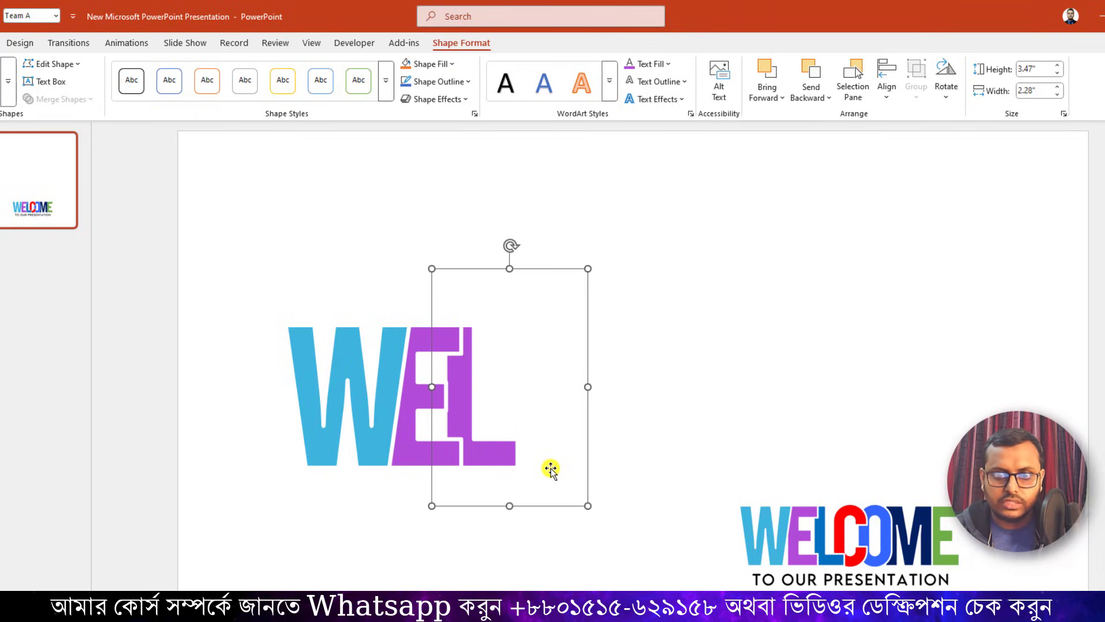
key(Right)
key(Right)
key(Right)
key(Right)
key(Right)
key(Right)
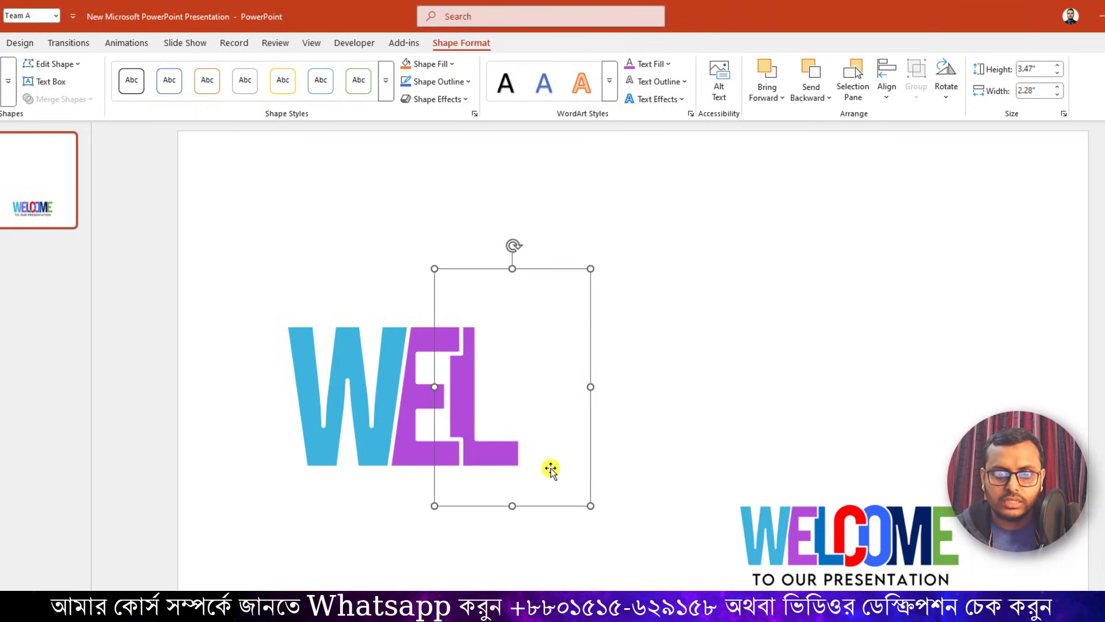
Recolor the large letter L with the blue sampled by eyedropper from the L in the small WELCOME logo.
click(569, 391)
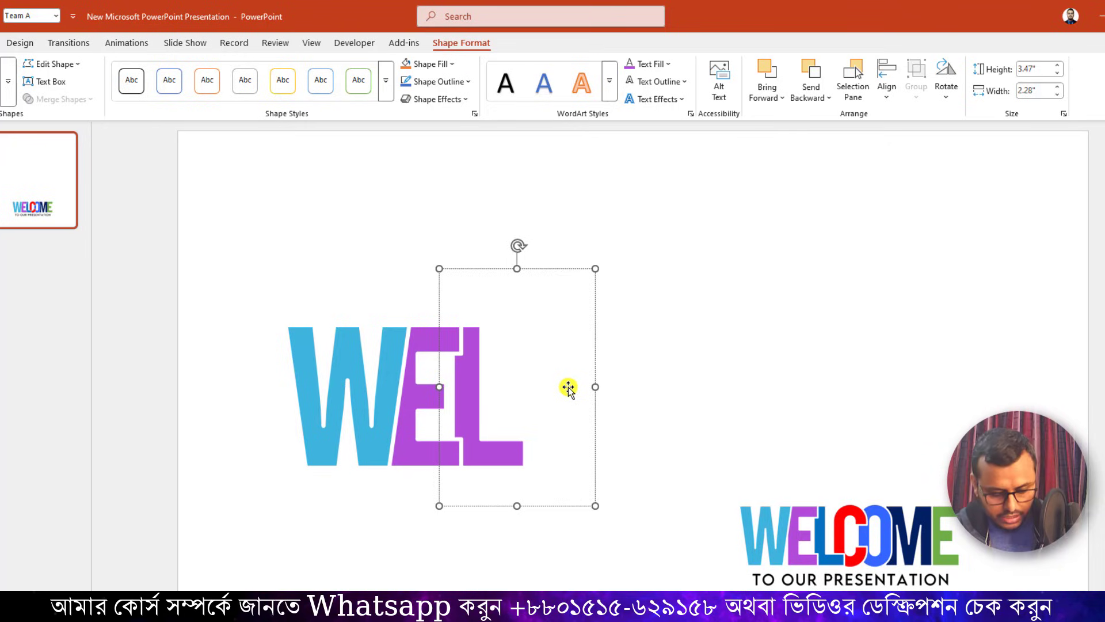
key(ctrl+a)
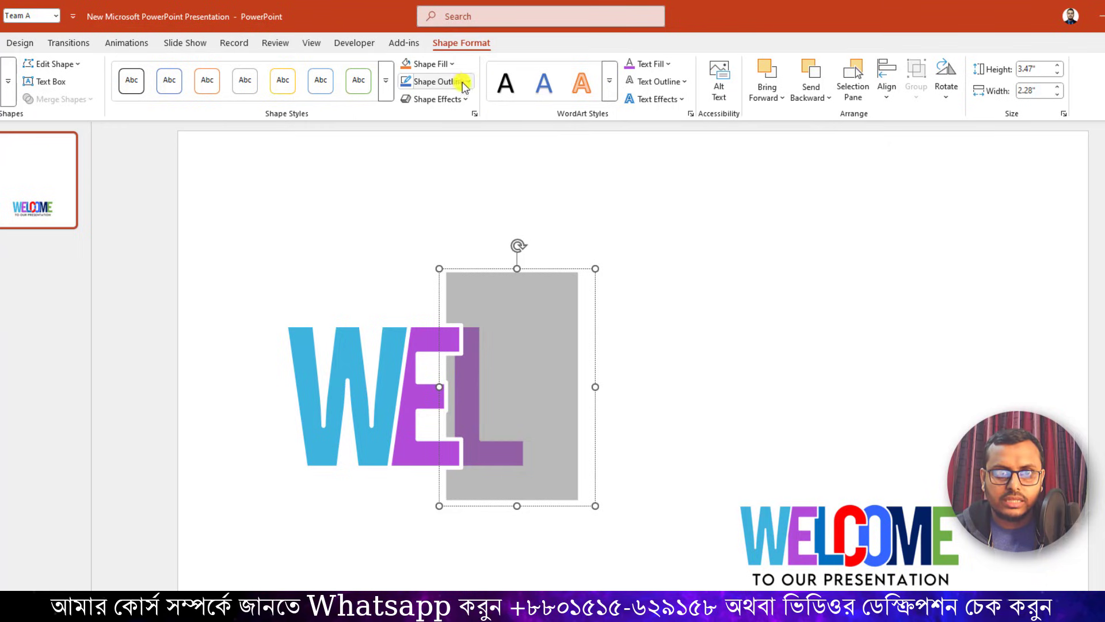
click(670, 64)
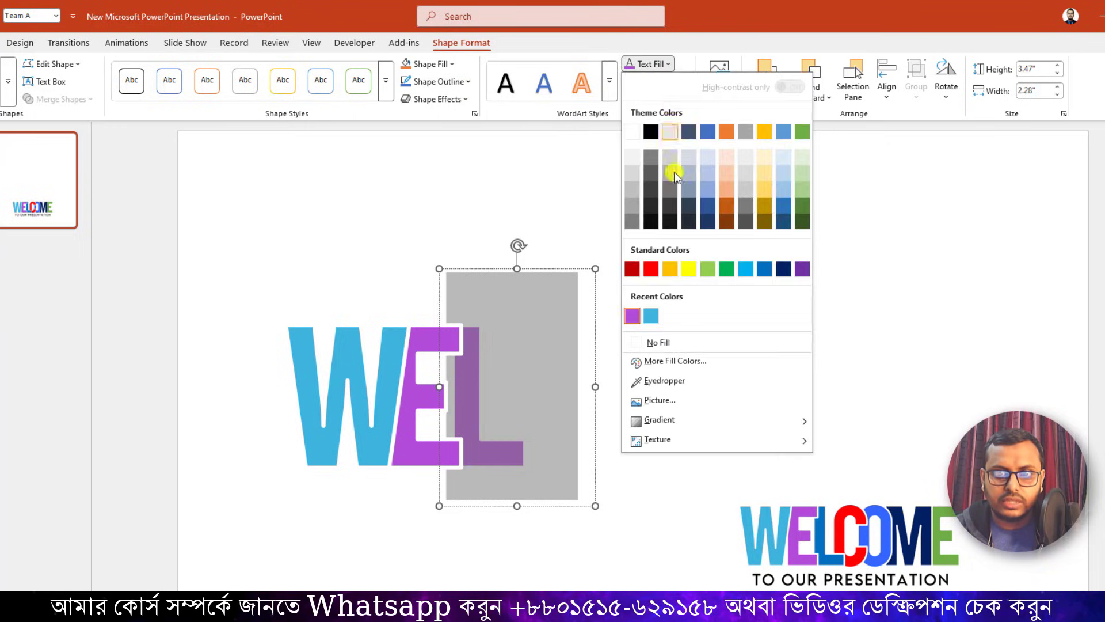
click(673, 382)
click(827, 525)
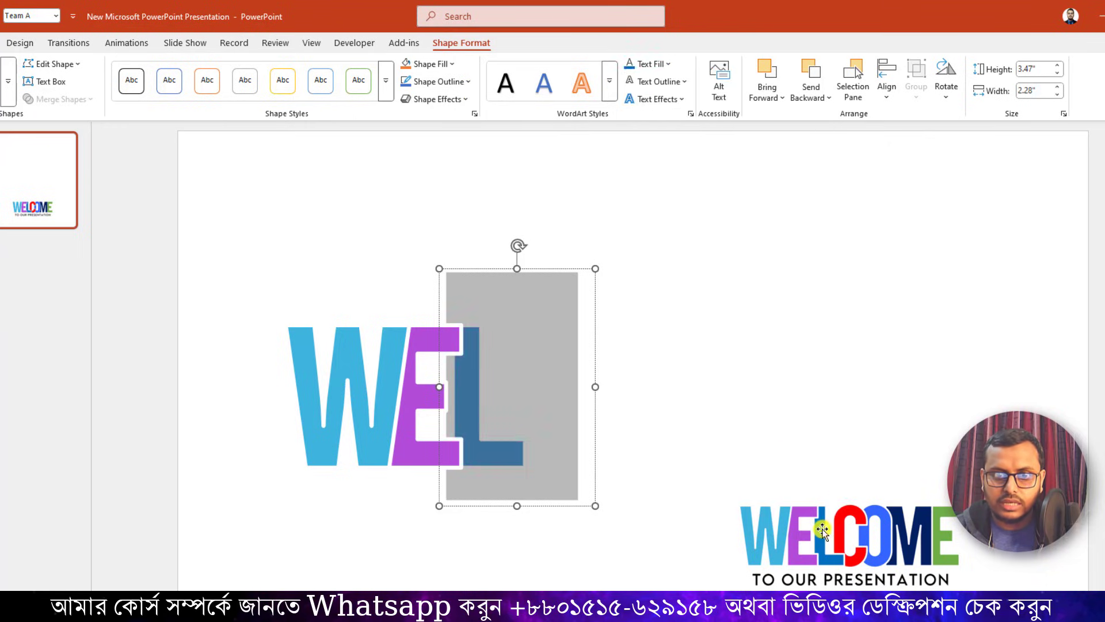
key(Delete)
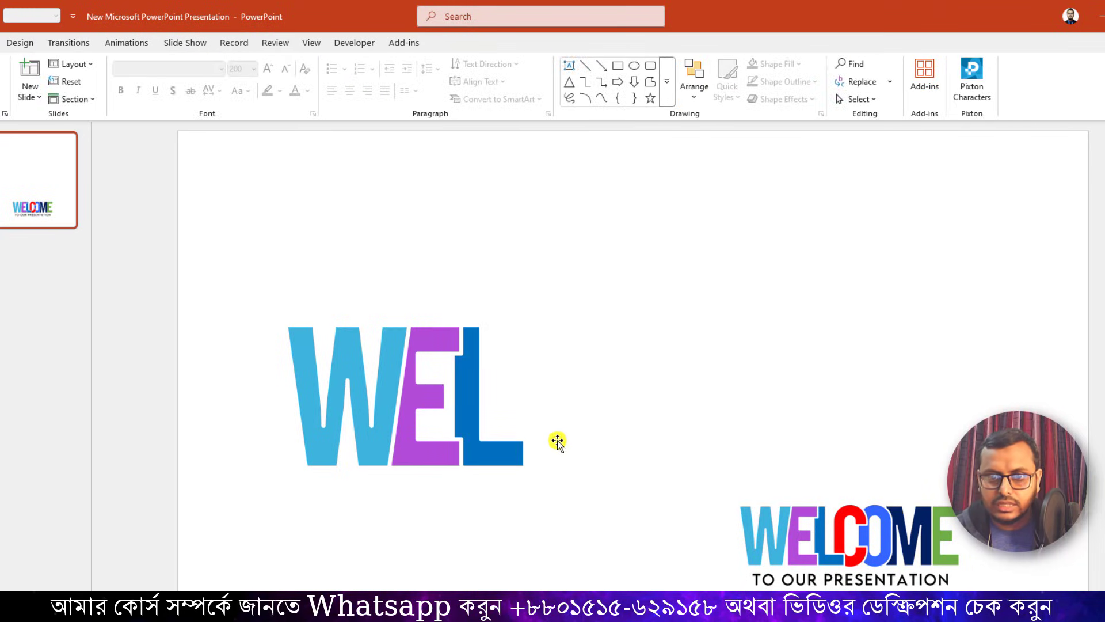
Duplicate the purple E text box, place the copy overlapping the foot of the L, and replace its letter with C.
click(512, 461)
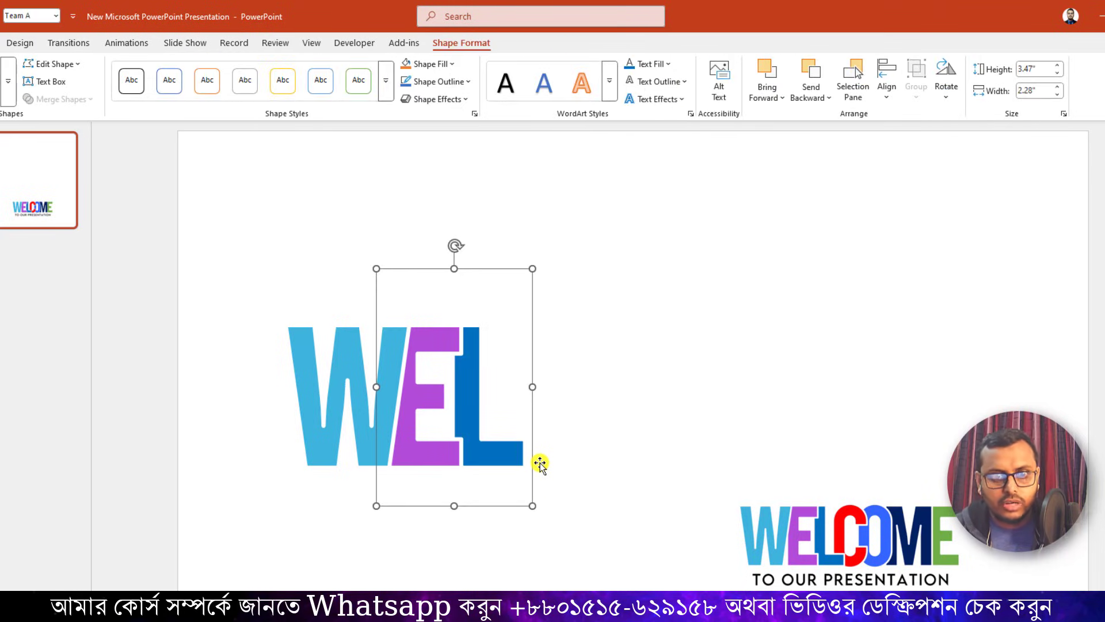
key(ctrl+v)
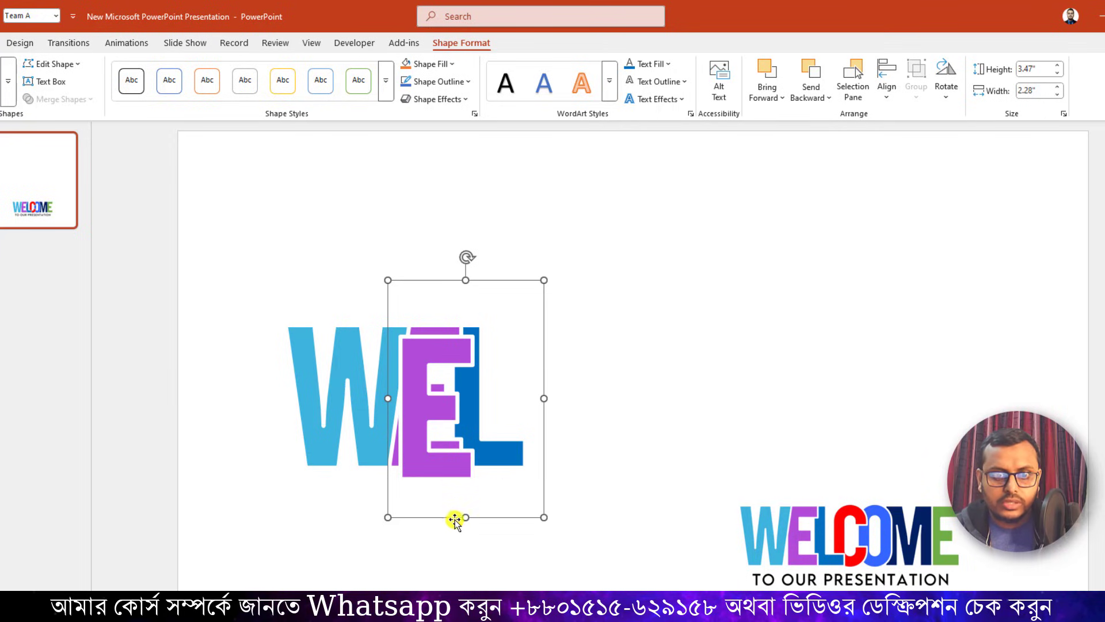
drag(445, 517, 537, 507)
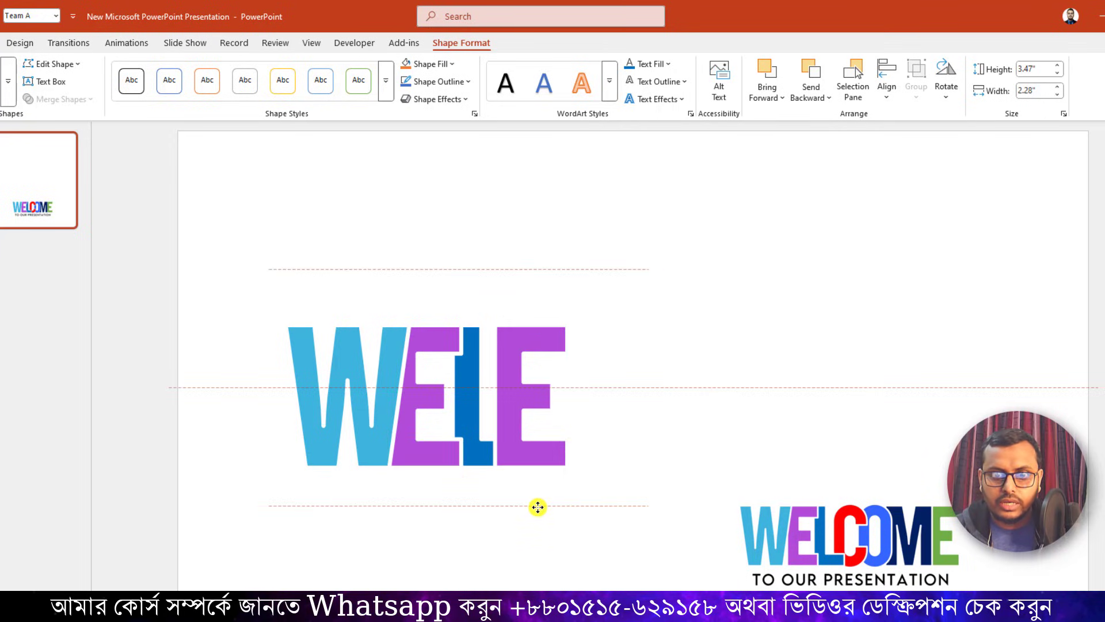
double_click(528, 453)
text(C)
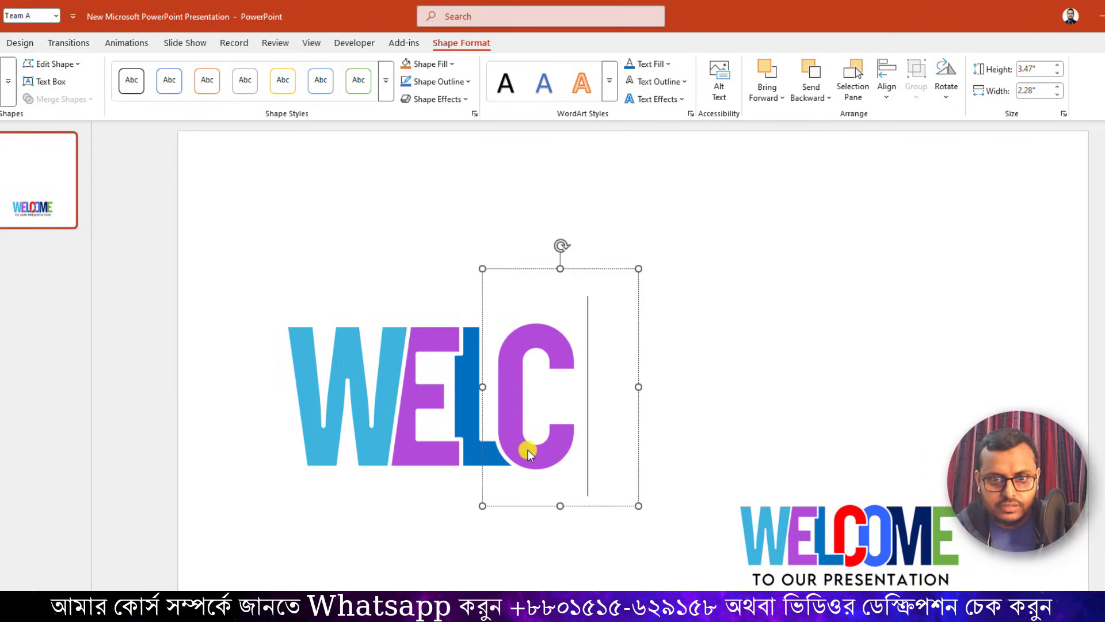
Recolor the large letter C with the red sampled by eyedropper from the C in the small WELCOME logo.
double_click(504, 429)
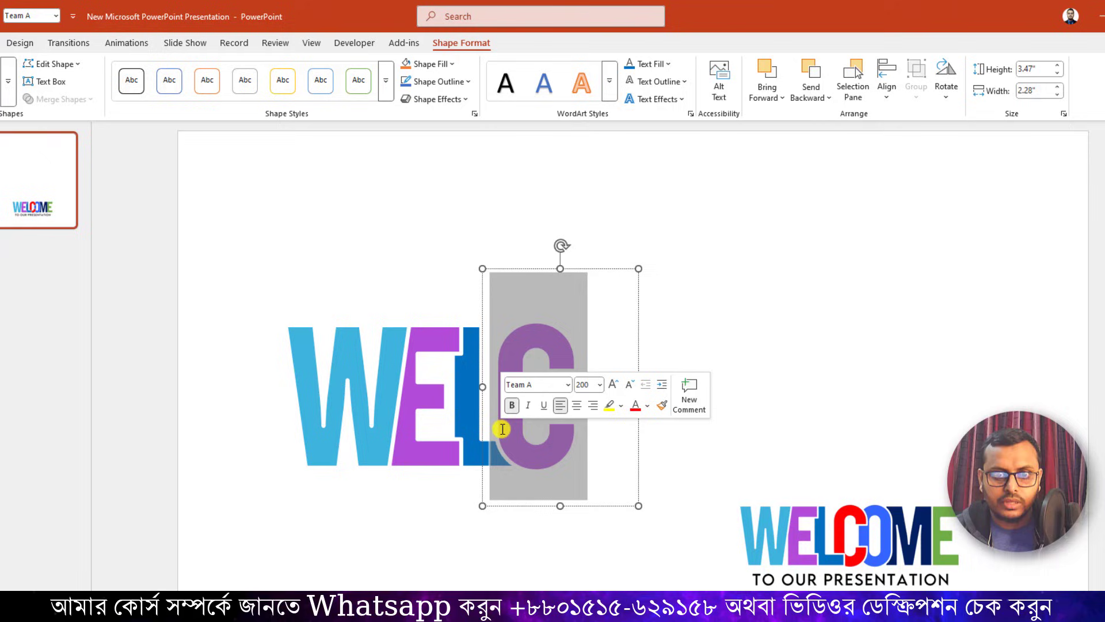
click(656, 64)
click(664, 380)
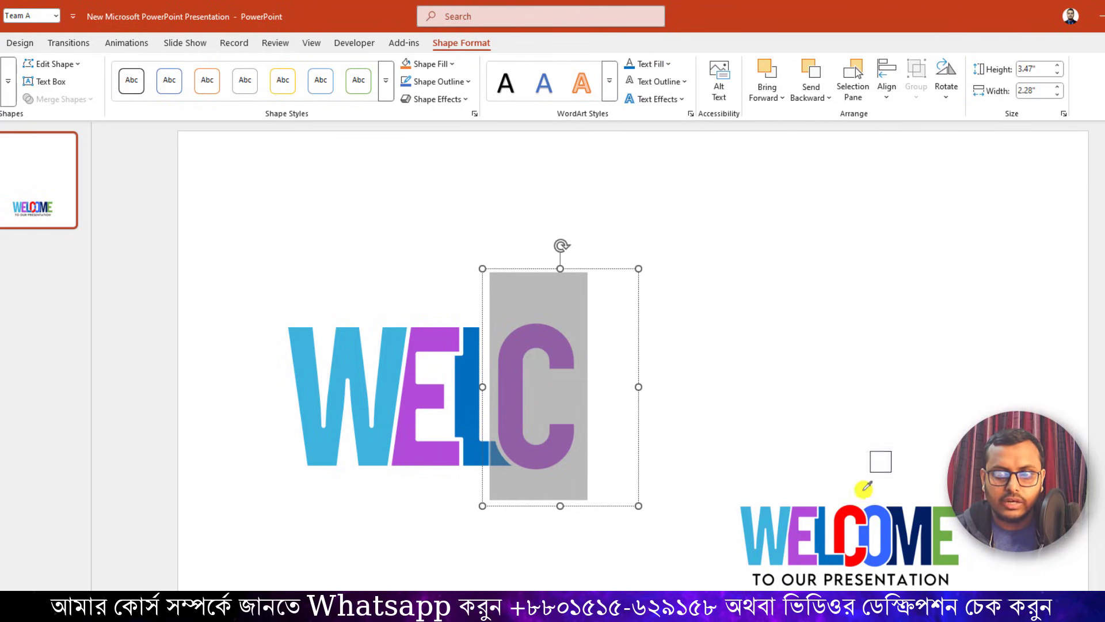
click(840, 515)
click(662, 459)
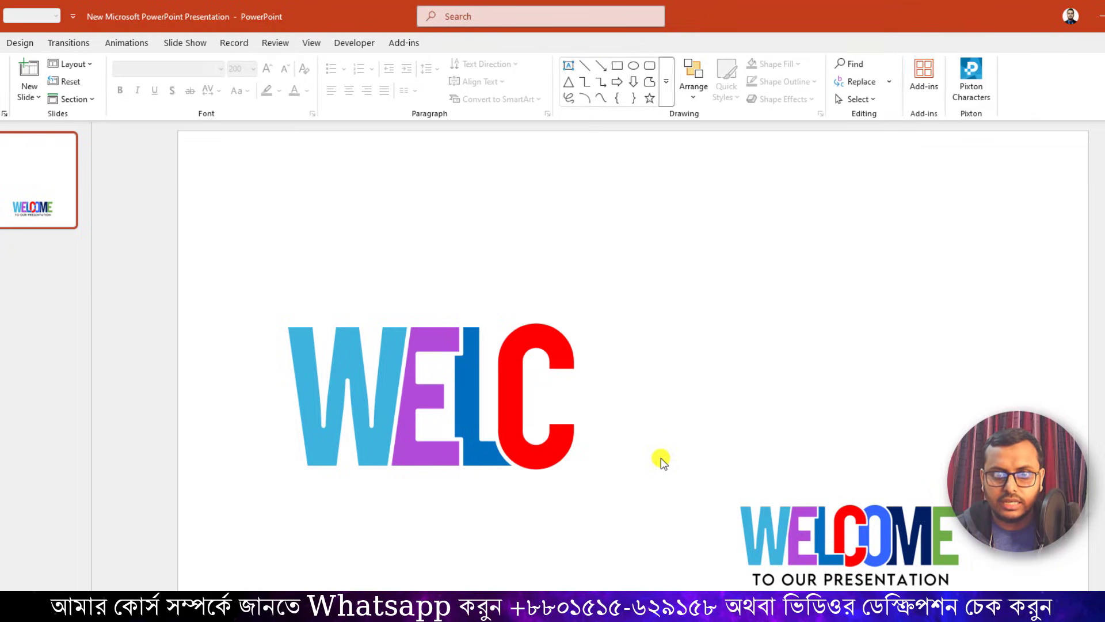
Duplicate the red C text box, place the copy level with it and overlapping its right side, and replace its letter with O.
click(533, 505)
click(533, 506)
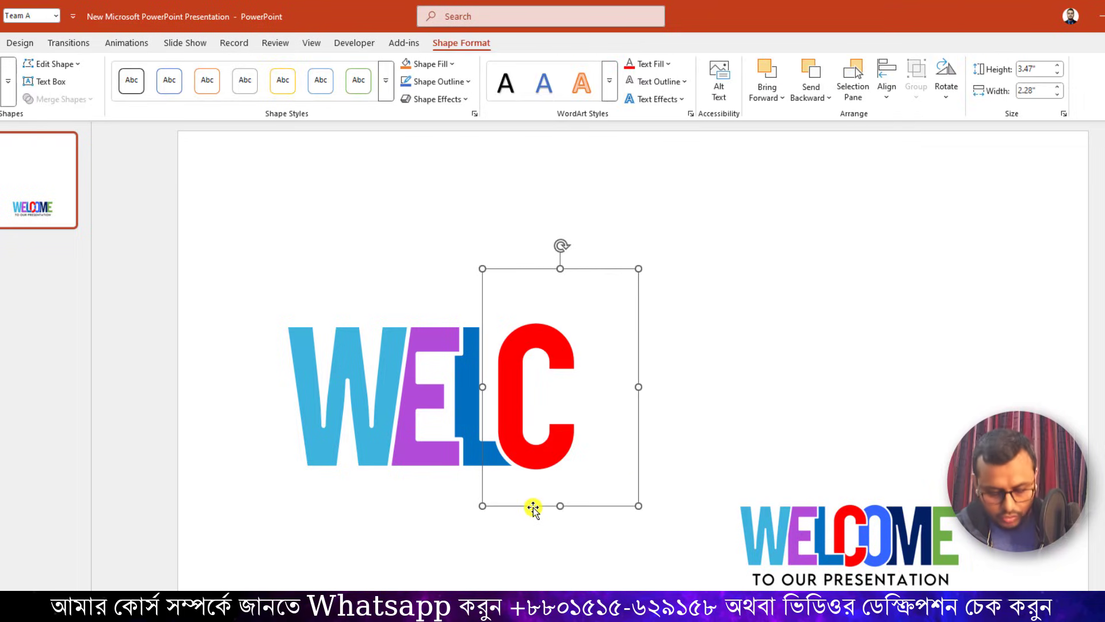
key(ctrl+d)
drag(539, 514, 579, 503)
double_click(577, 421)
text(O)
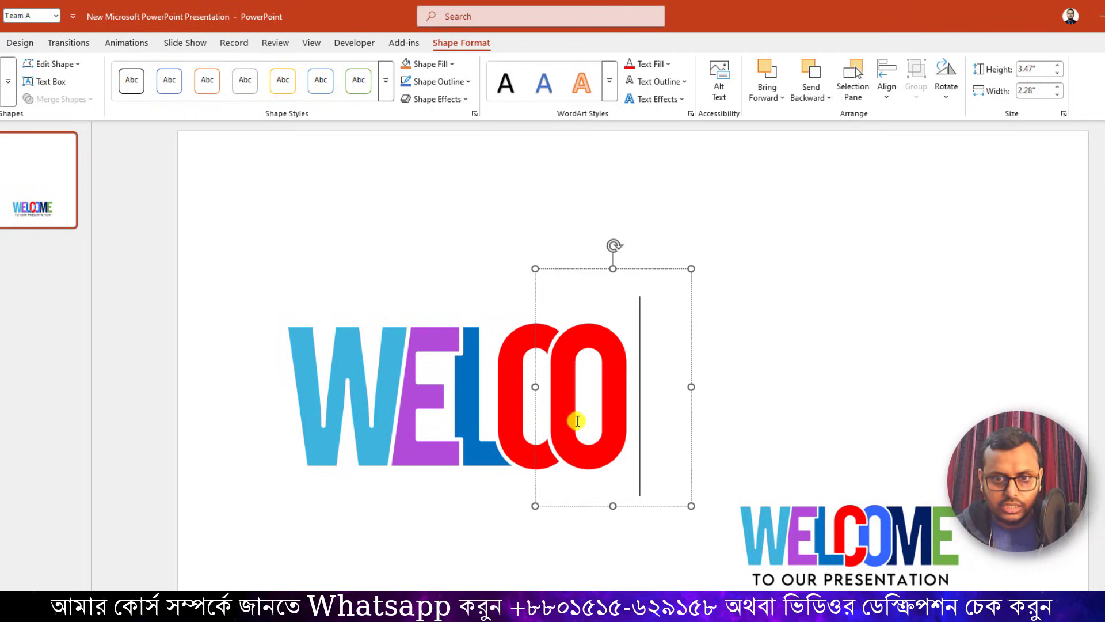
Recolor the large letter O with the bright blue sampled by eyedropper from the O in the small WELCOME logo.
double_click(573, 388)
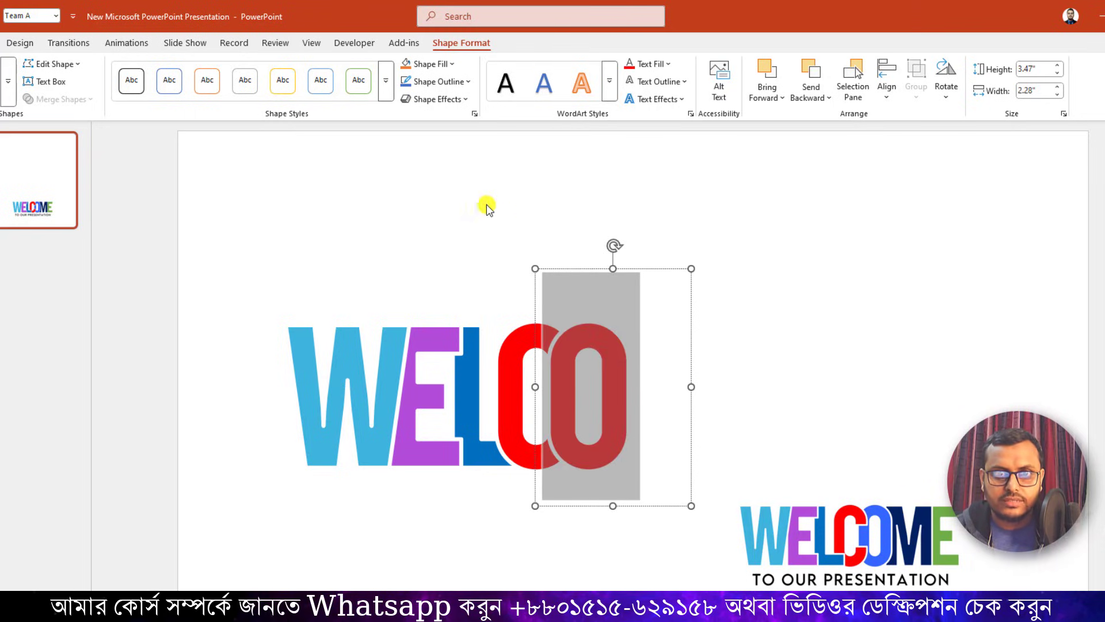
click(666, 65)
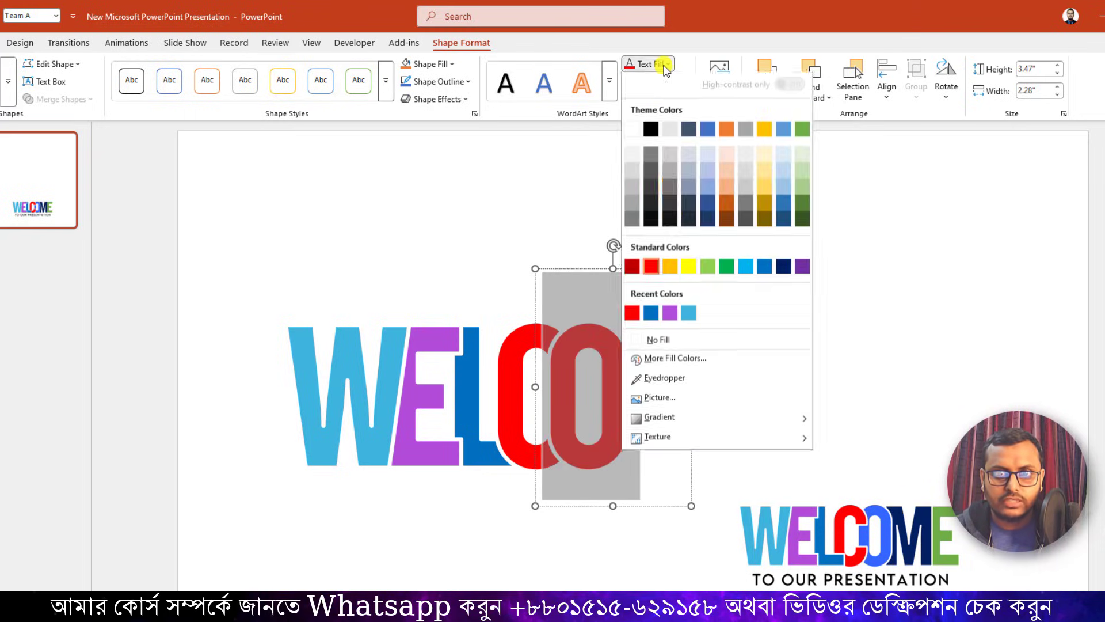
click(663, 378)
click(868, 506)
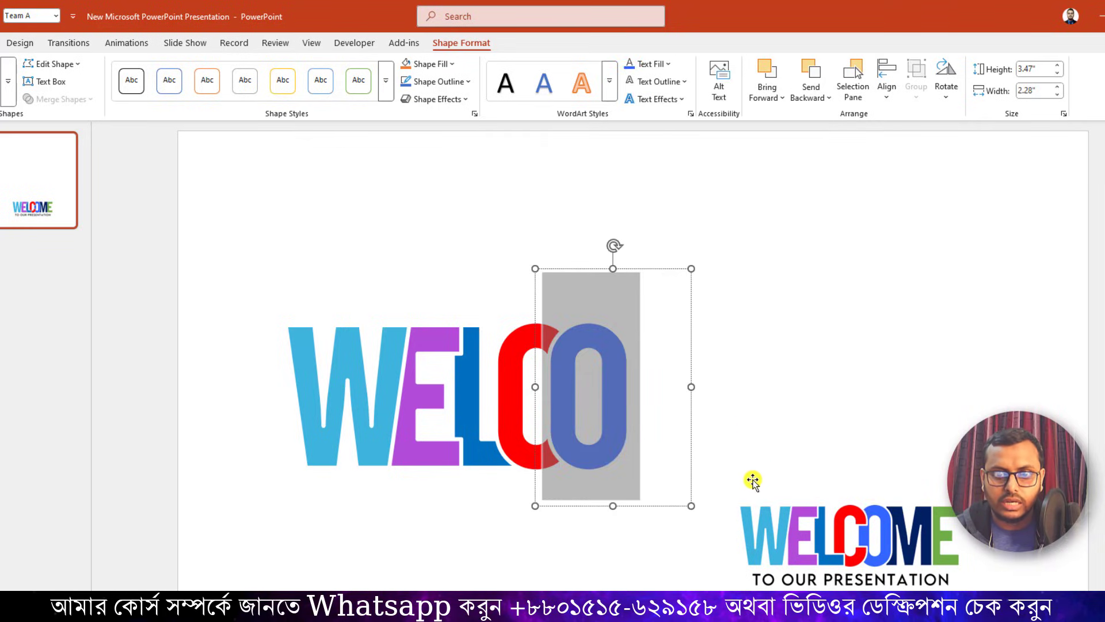
Duplicate the blue O text box, place the copy level with it and overlapping its right edge, and replace its letter with M.
click(614, 496)
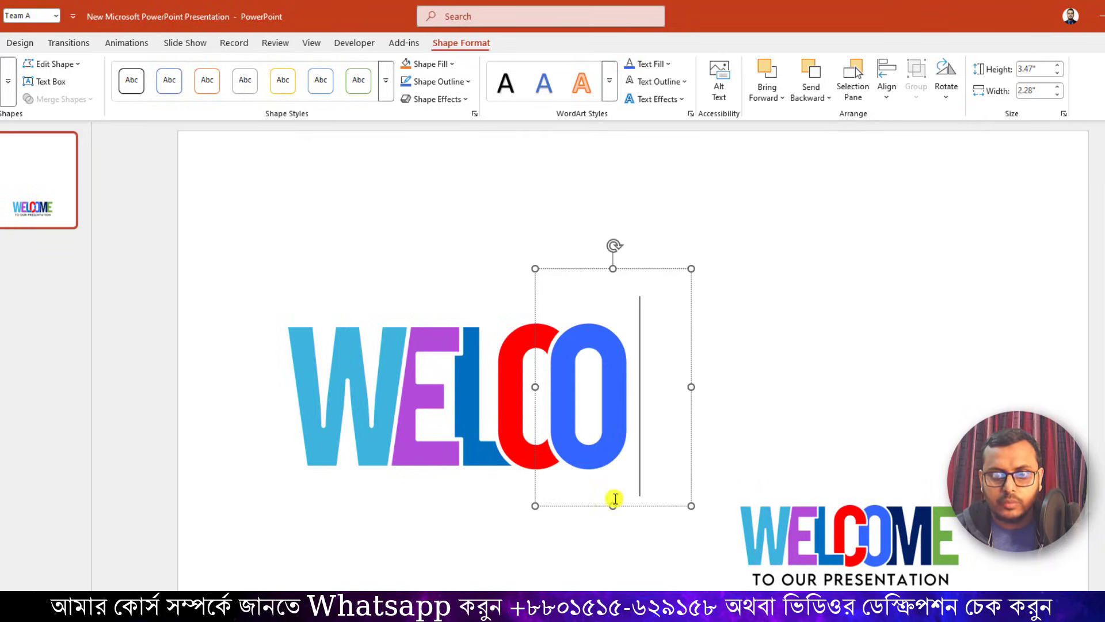
click(627, 504)
key(ctrl+d)
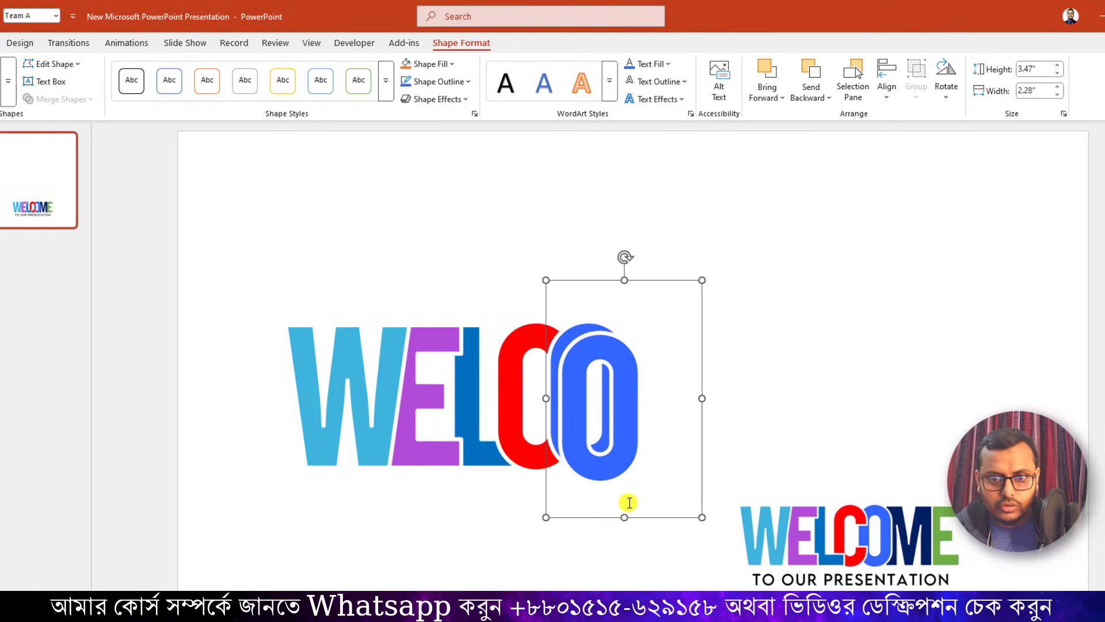
drag(640, 519, 704, 508)
double_click(647, 438)
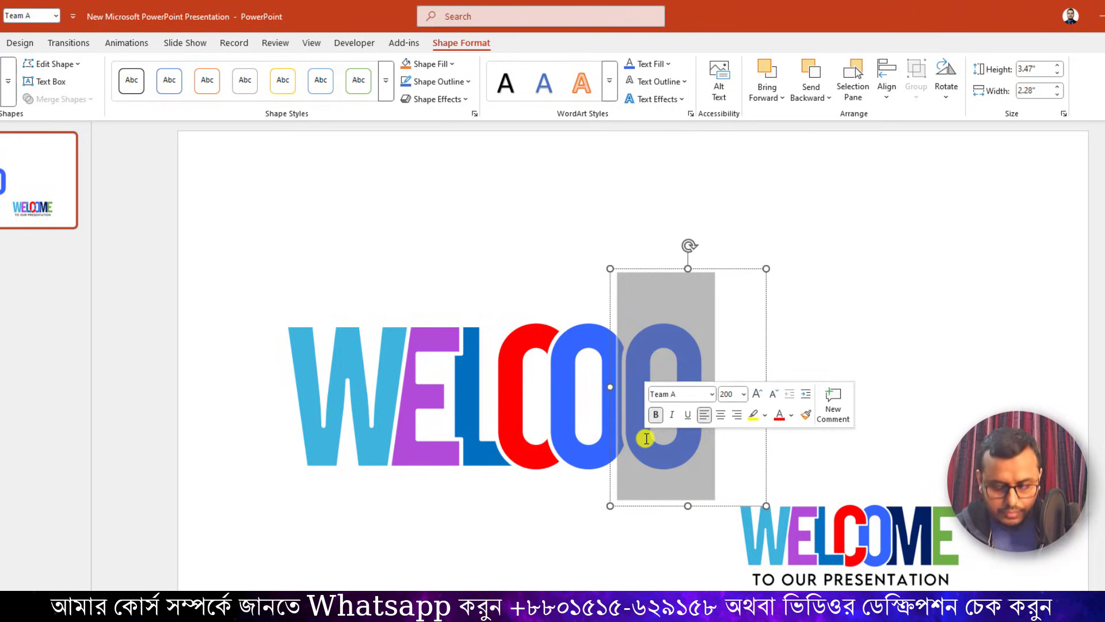
text(M)
Recolor the large letter M with the dark navy sampled by eyedropper from the M in the small WELCOME logo.
double_click(688, 442)
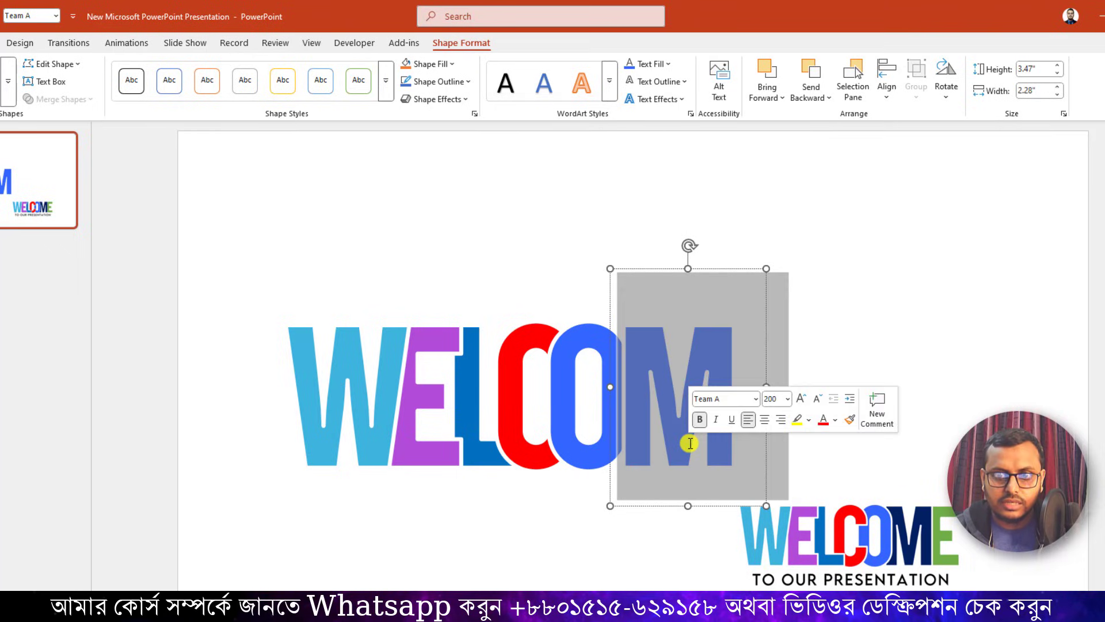
click(660, 66)
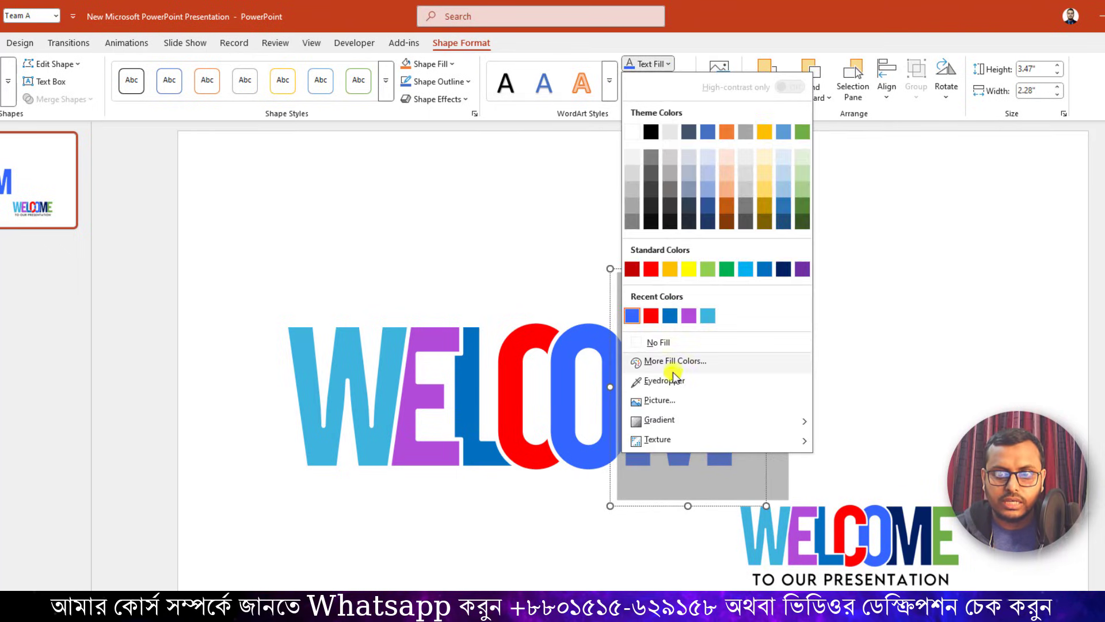
click(651, 380)
click(924, 511)
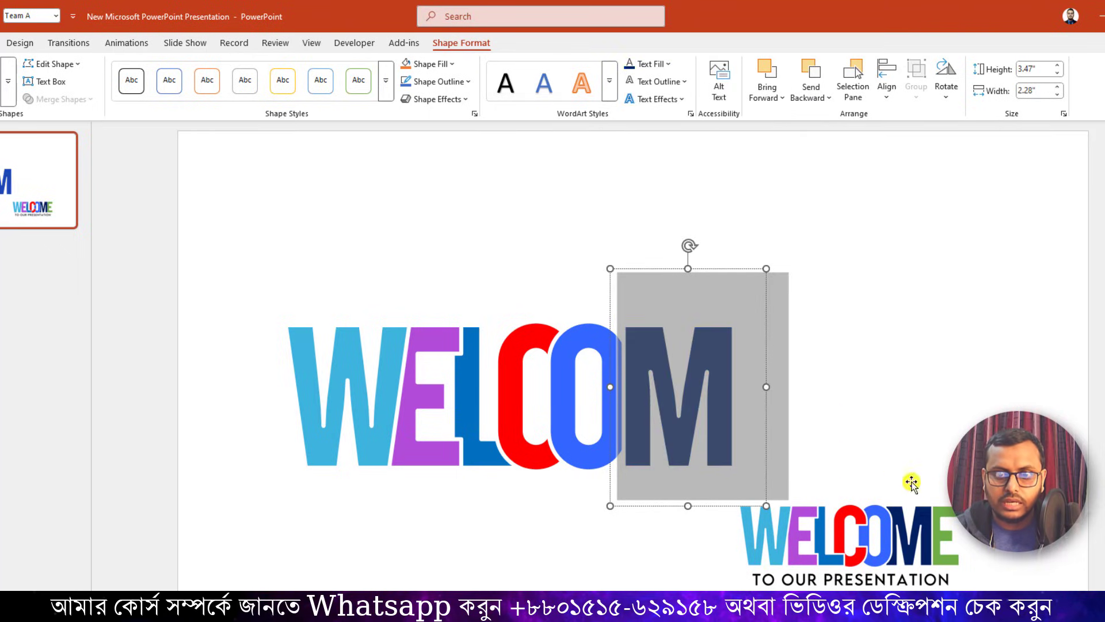
click(864, 388)
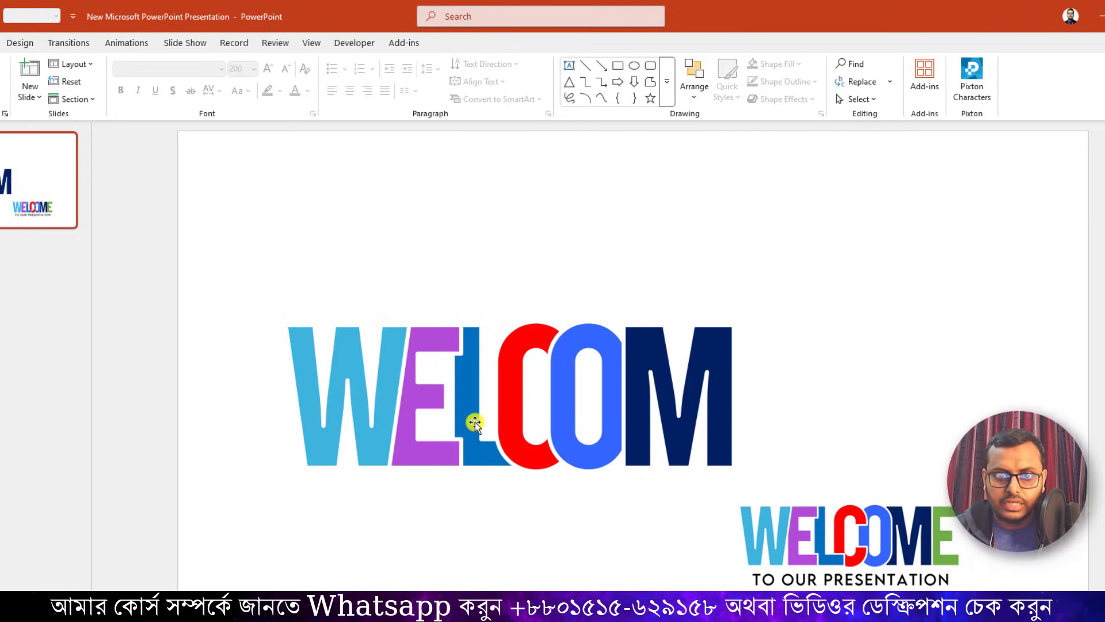
Send the red C text box to the back of the stacking order.
click(508, 413)
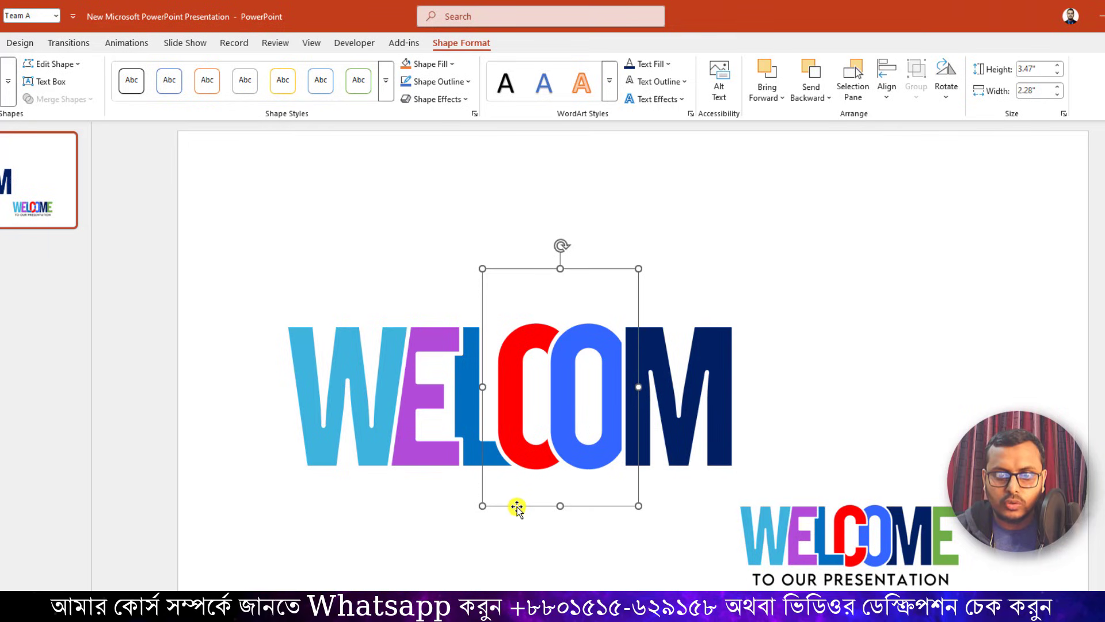
right_click(516, 506)
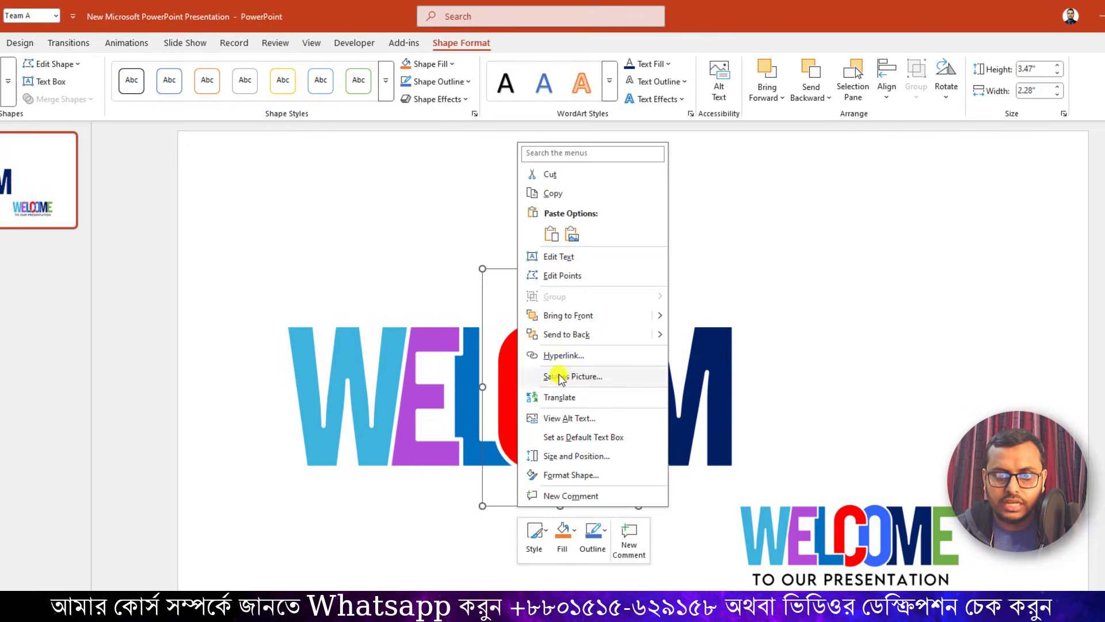
click(572, 335)
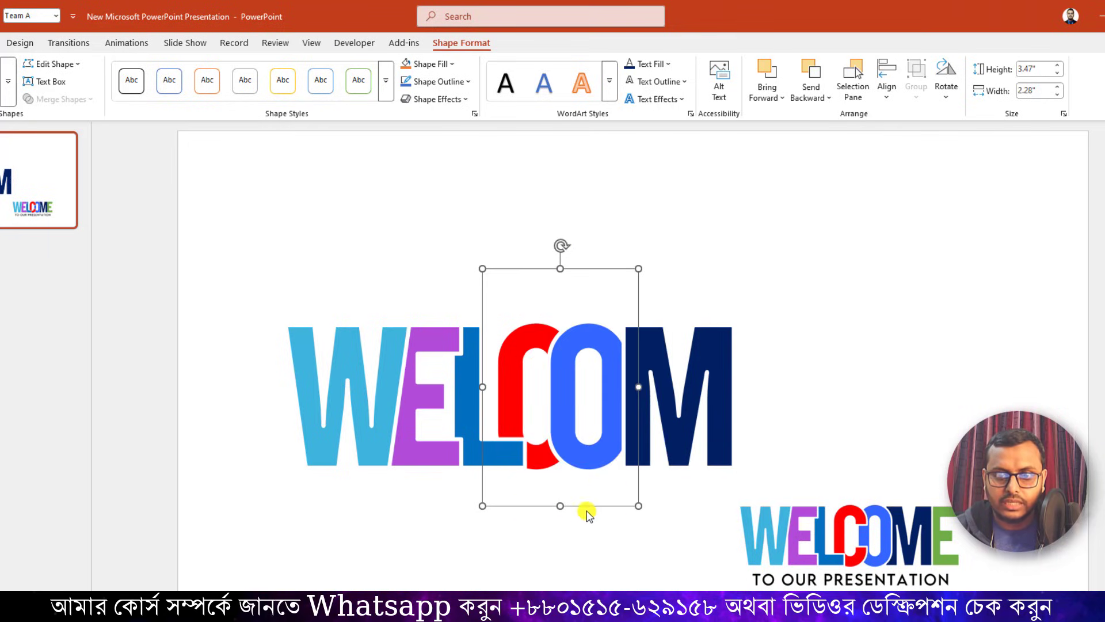
click(582, 530)
Send the large blue O text box to the back so it sits behind the red C.
click(587, 463)
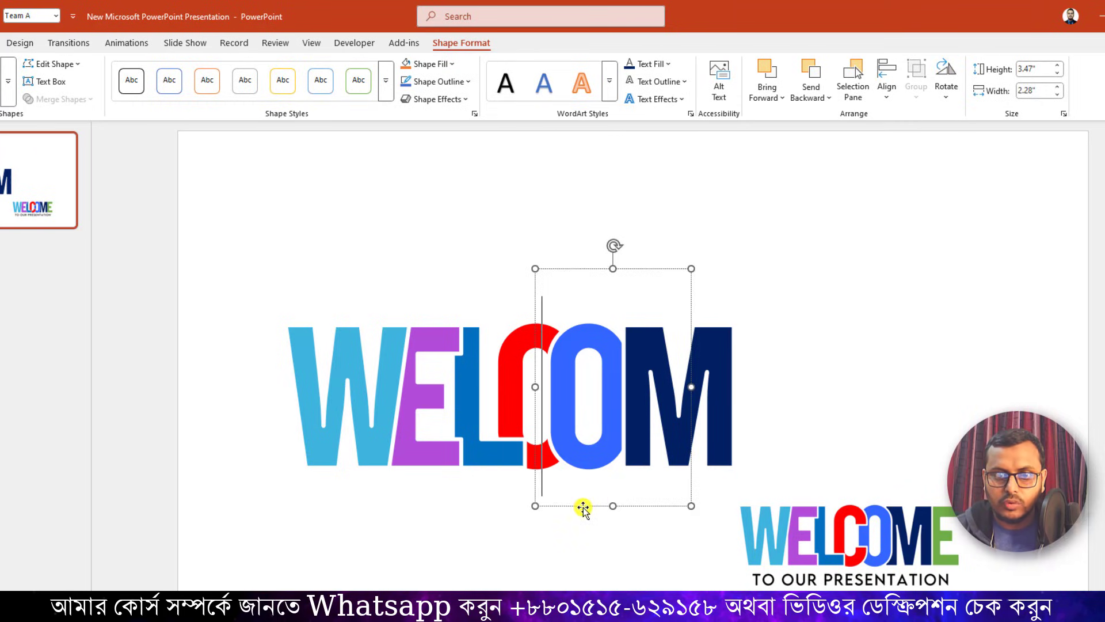
click(583, 507)
right_click(583, 507)
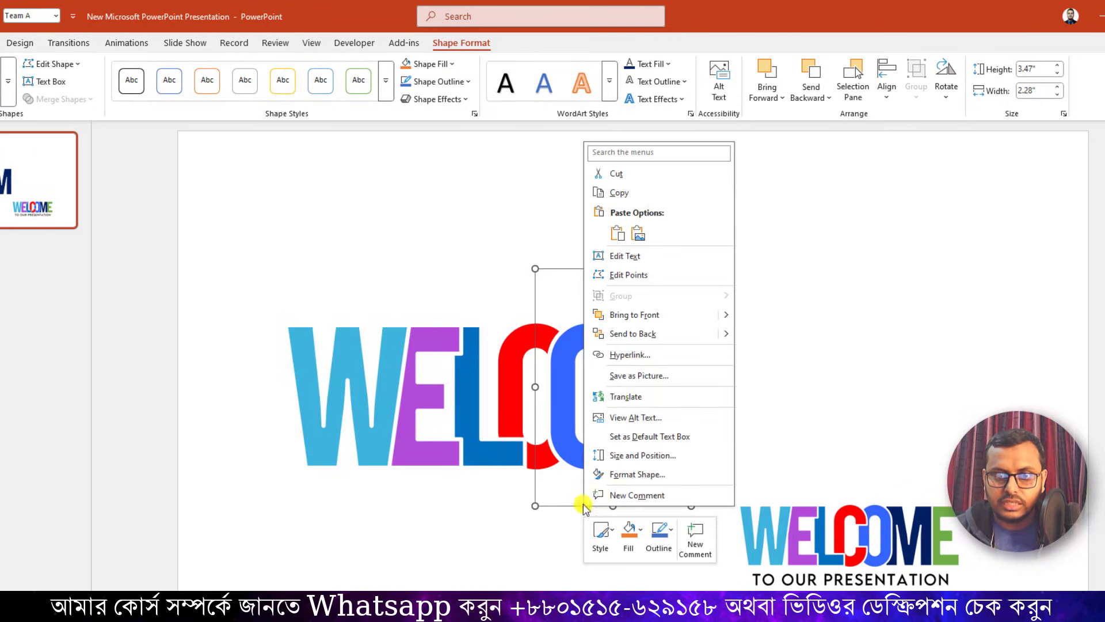
click(637, 334)
Send the large navy M text box to the back so it sits behind the blue O.
drag(647, 461, 710, 447)
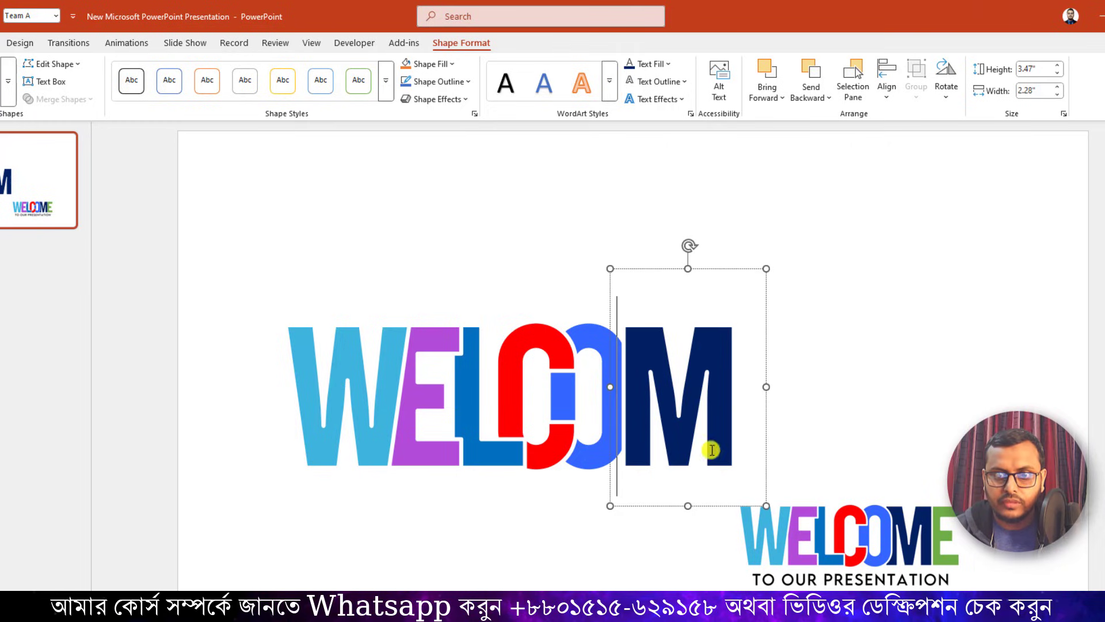
right_click(701, 504)
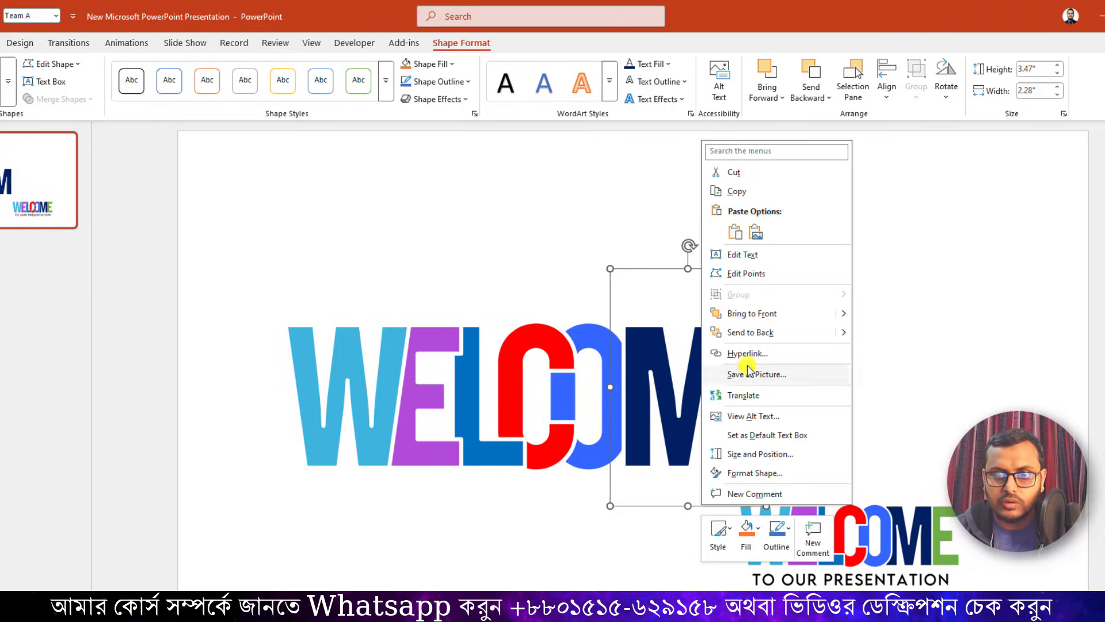
click(755, 336)
click(783, 362)
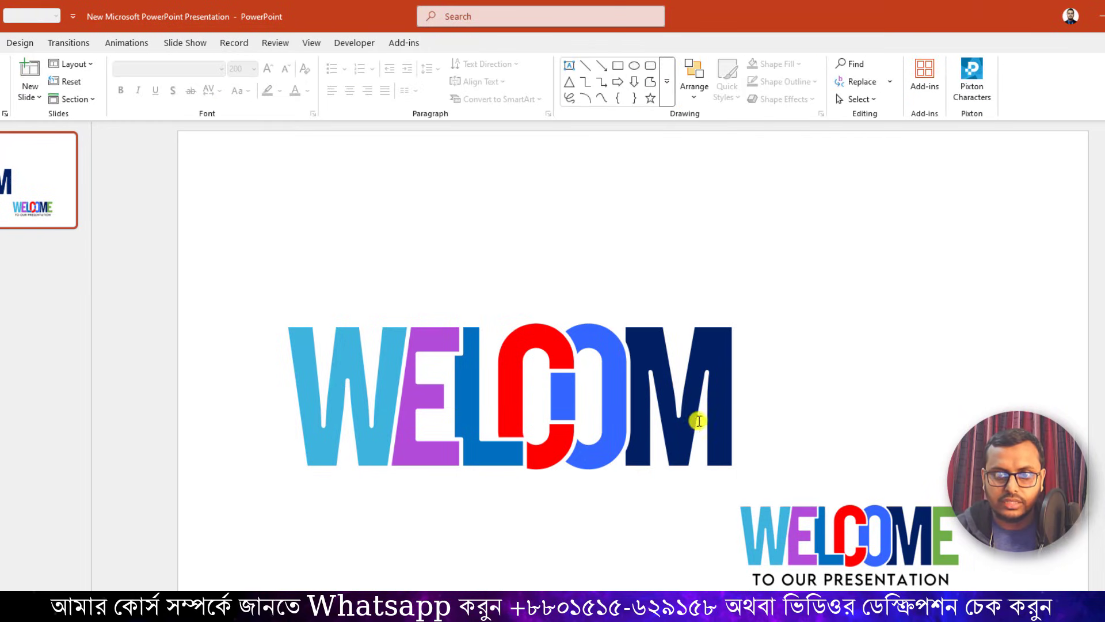
Nudge the navy M text box slightly left so its left edge tucks under the blue O.
click(698, 444)
click(721, 470)
click(715, 504)
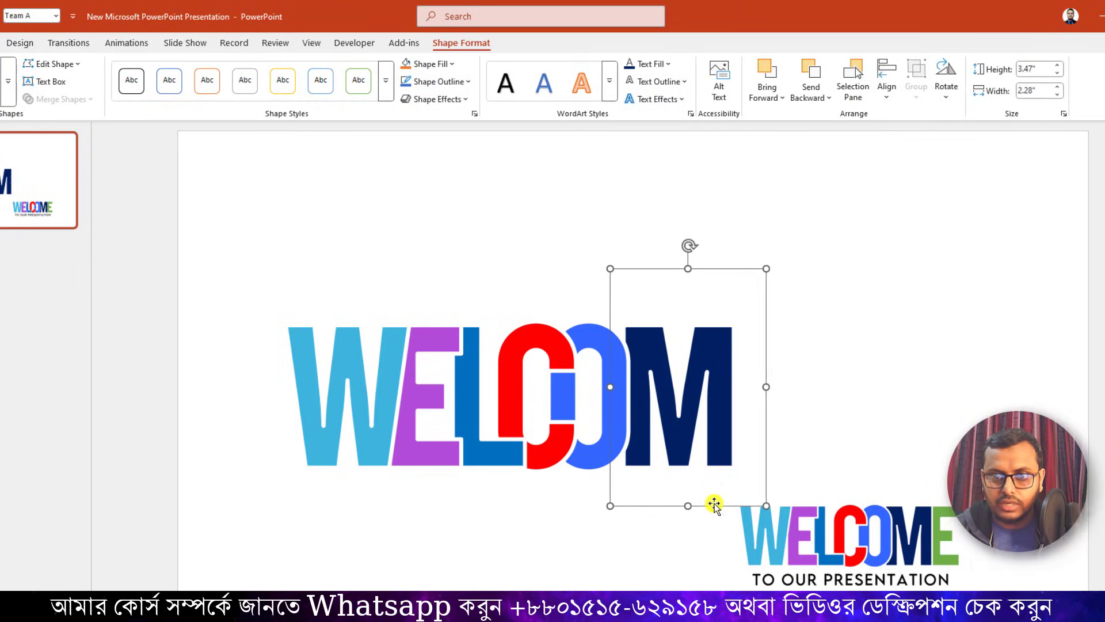
key(ctrl+Left)
key(ctrl+Left)
key(ctrl+Left)
key(ctrl+Left)
key(ctrl+Left)
key(ctrl+Left)
key(ctrl+Left)
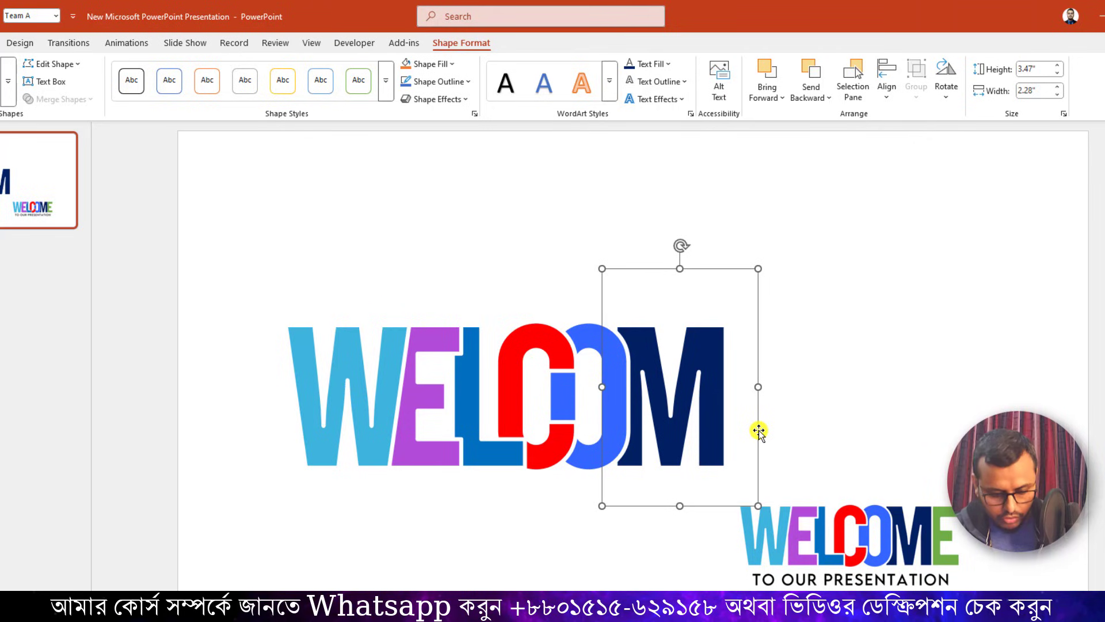
Duplicate the navy M text box, place the copy level with it and overlapping its right edge, and replace its letter with E.
key(ctrl+d)
drag(765, 427, 854, 410)
click(788, 417)
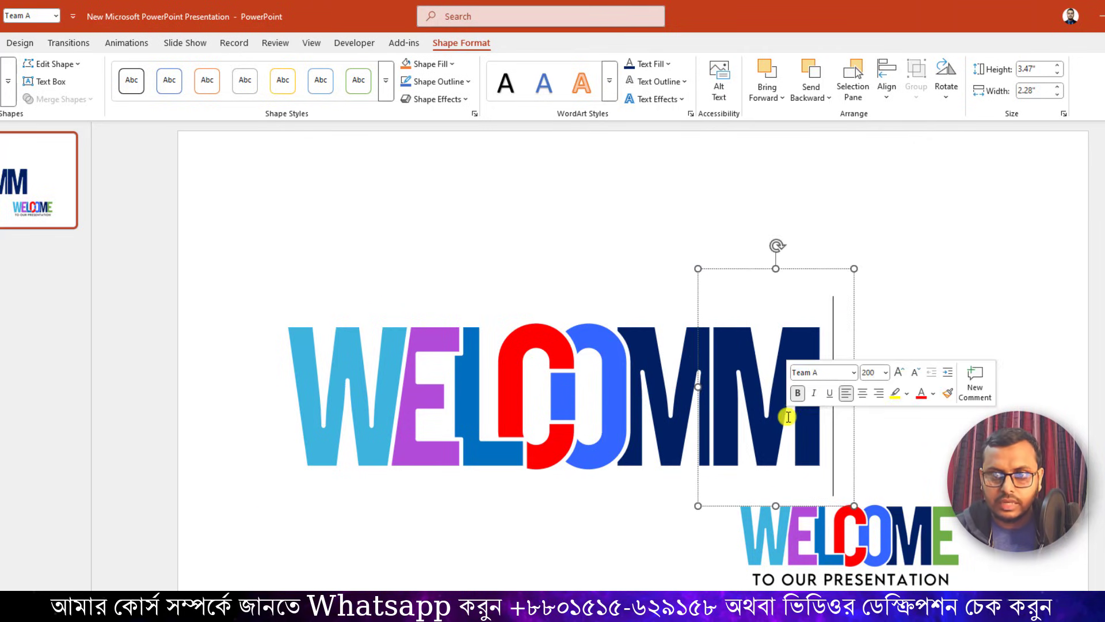
double_click(753, 415)
text(E)
click(892, 404)
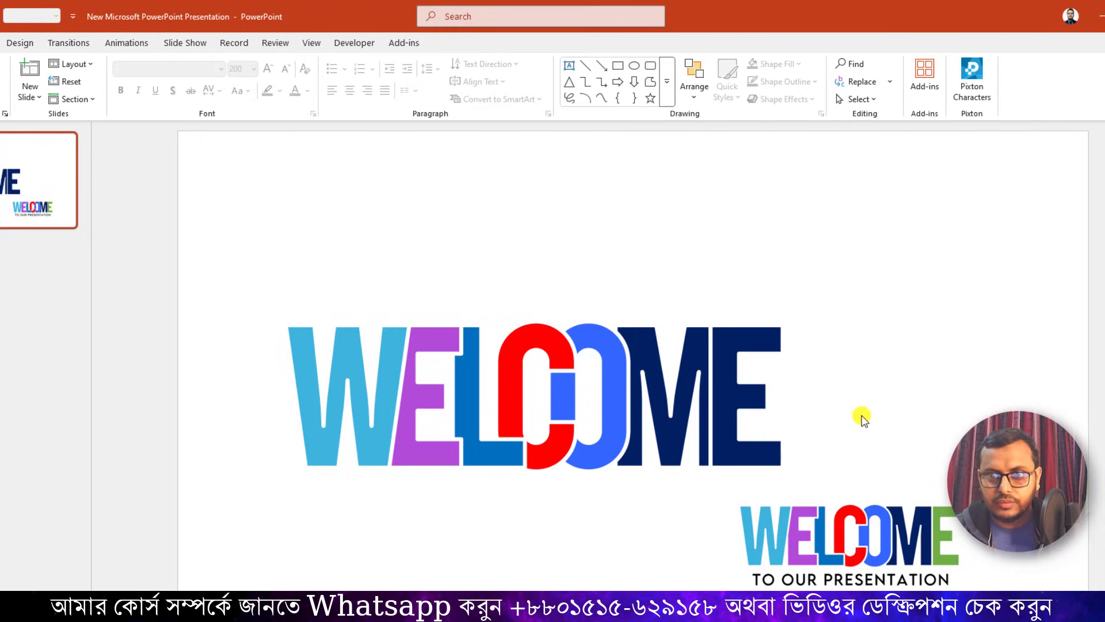
Recolor the last large letter E with the green sampled by eyedropper from the final E in the small WELCOME logo.
double_click(740, 404)
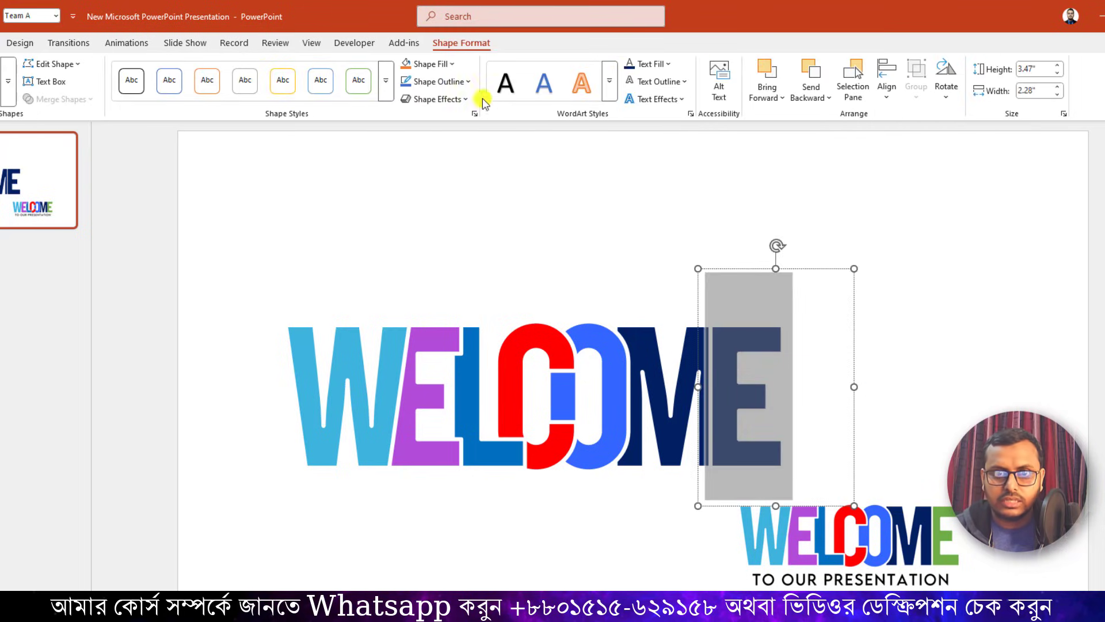
click(650, 66)
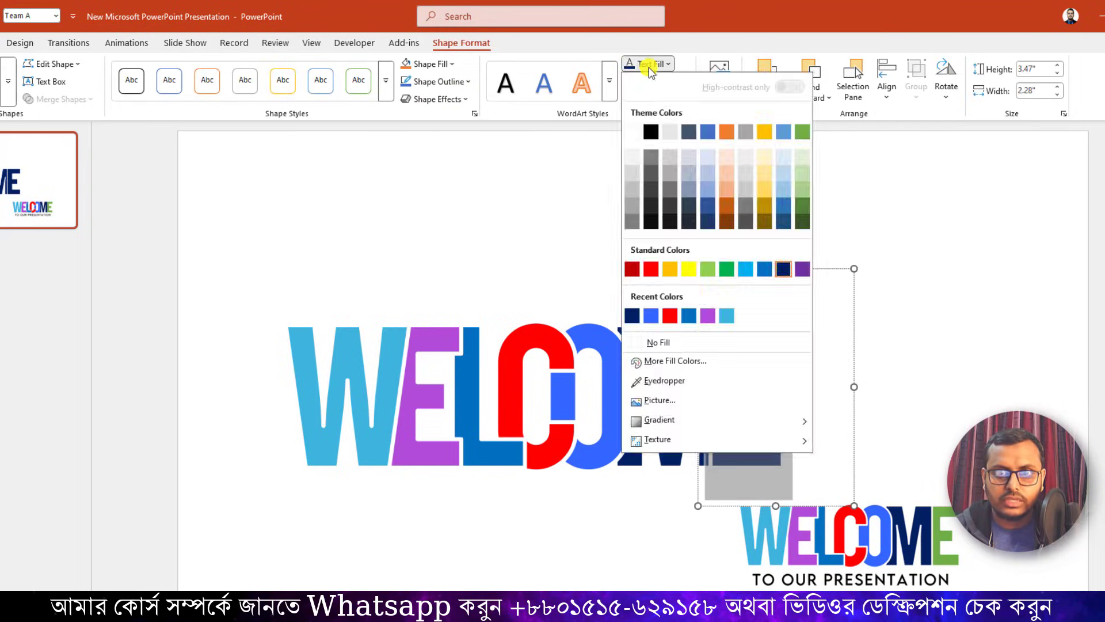
click(695, 379)
click(944, 511)
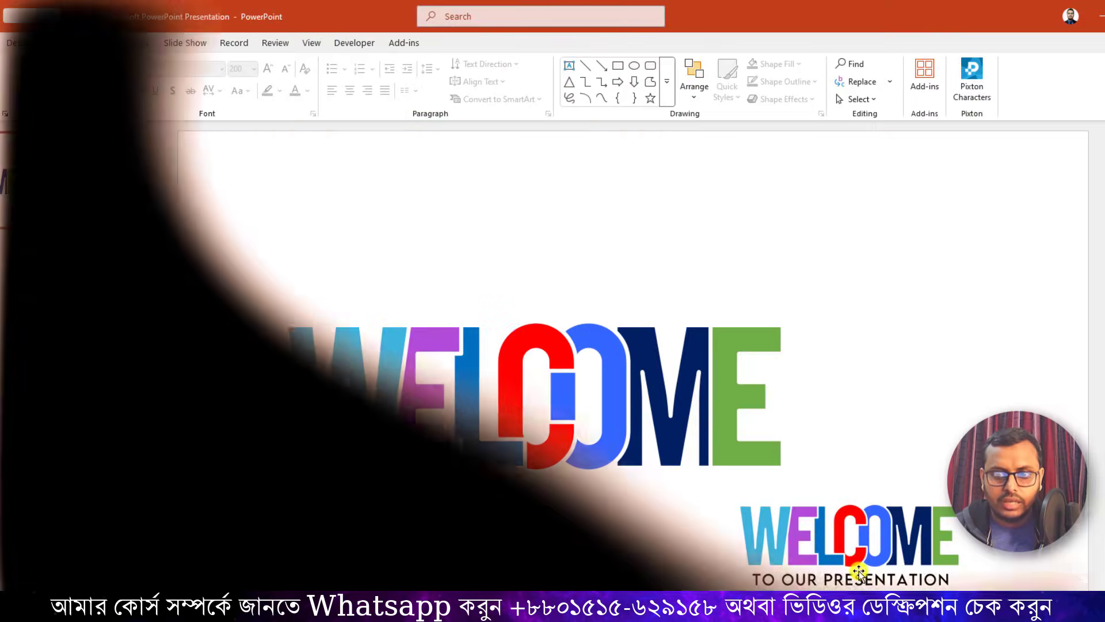
Delete the small sample WELCOME logo picture and shift all seven large letters right to the horizontal middle of the slide.
click(856, 552)
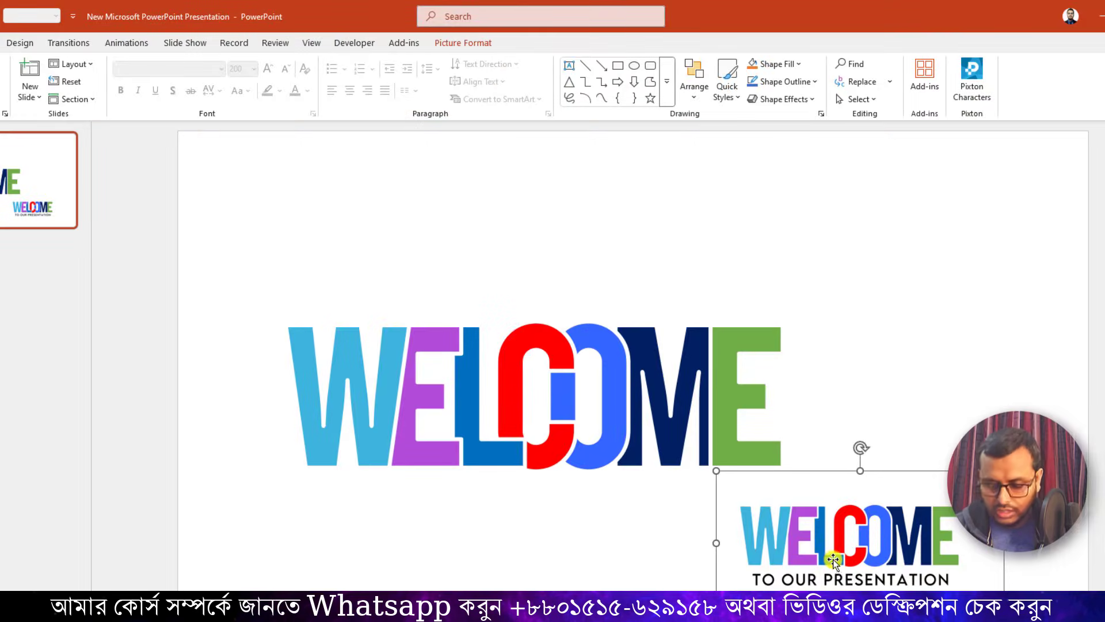
key(Delete)
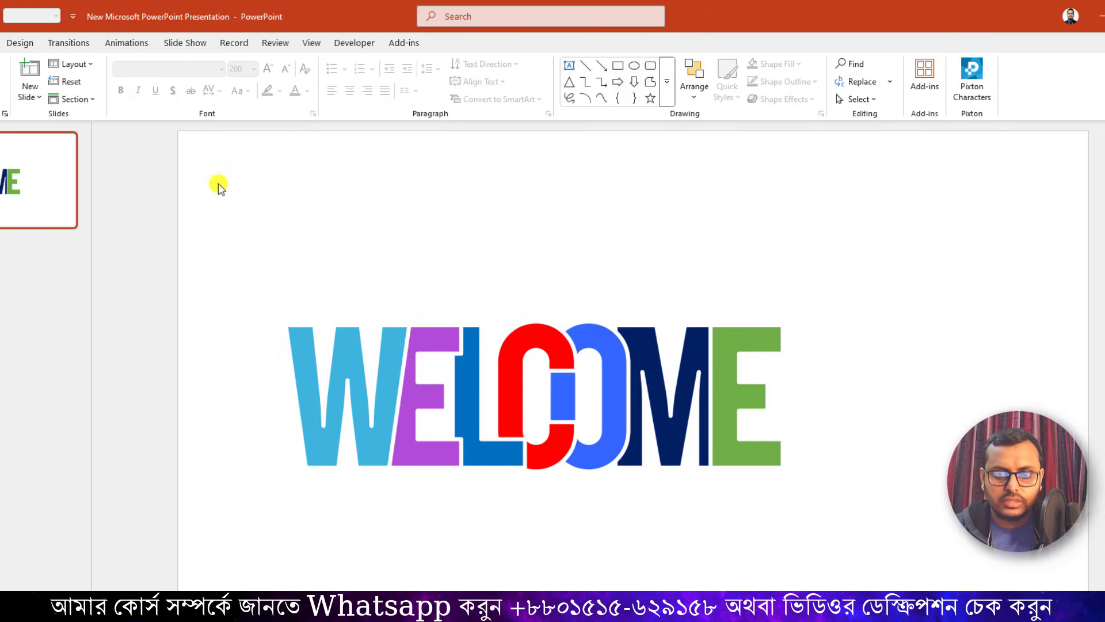
drag(266, 214, 898, 584)
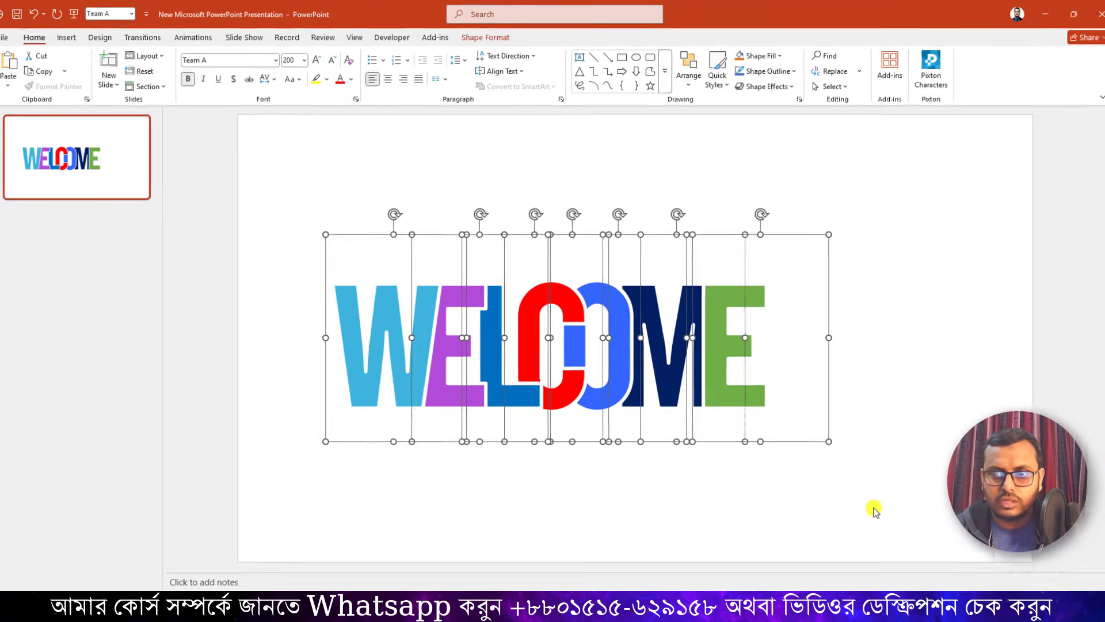
key(Right)
key(Right)
key(Right)
key(Right)
key(Right)
key(Right)
key(Right)
key(Right)
key(Right)
key(Right)
key(Right)
key(Right)
key(Right)
key(Right)
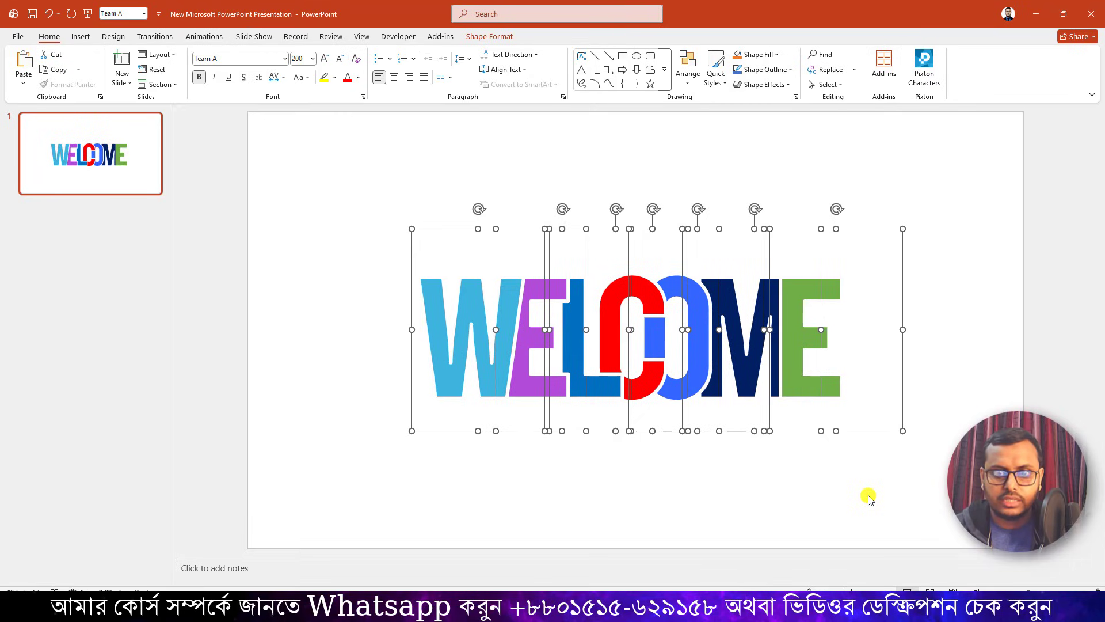
key(Right)
key(Right)
key(Right)
click(867, 496)
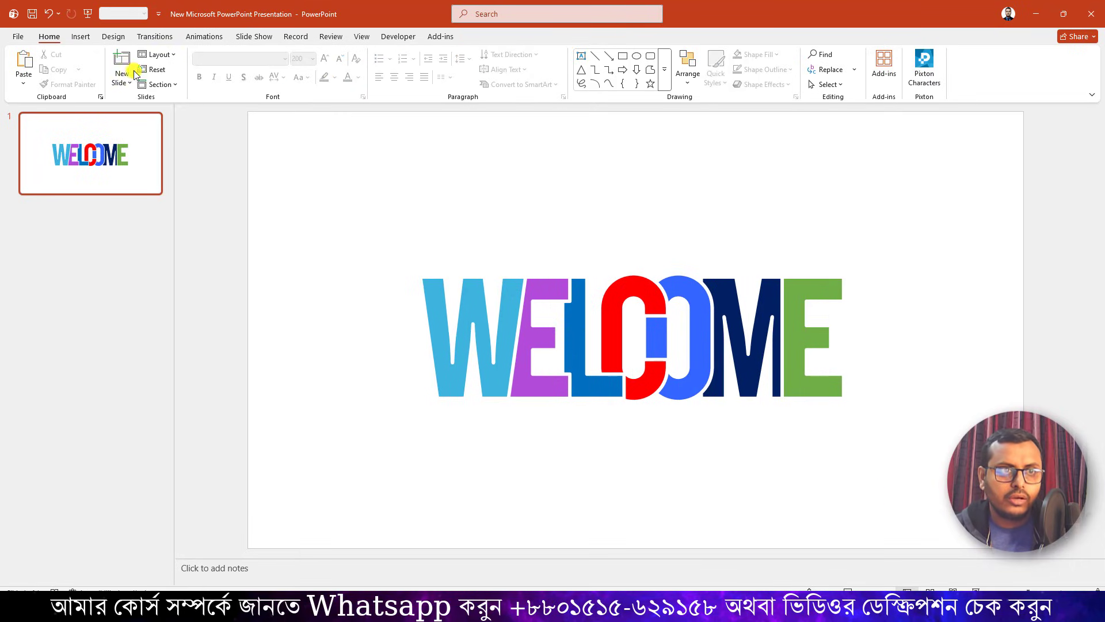
Add a text box just below the WELCOME lettering, about as wide as it, and paste the copied line "TO OUR PRESENTATION" into it.
click(80, 38)
click(193, 80)
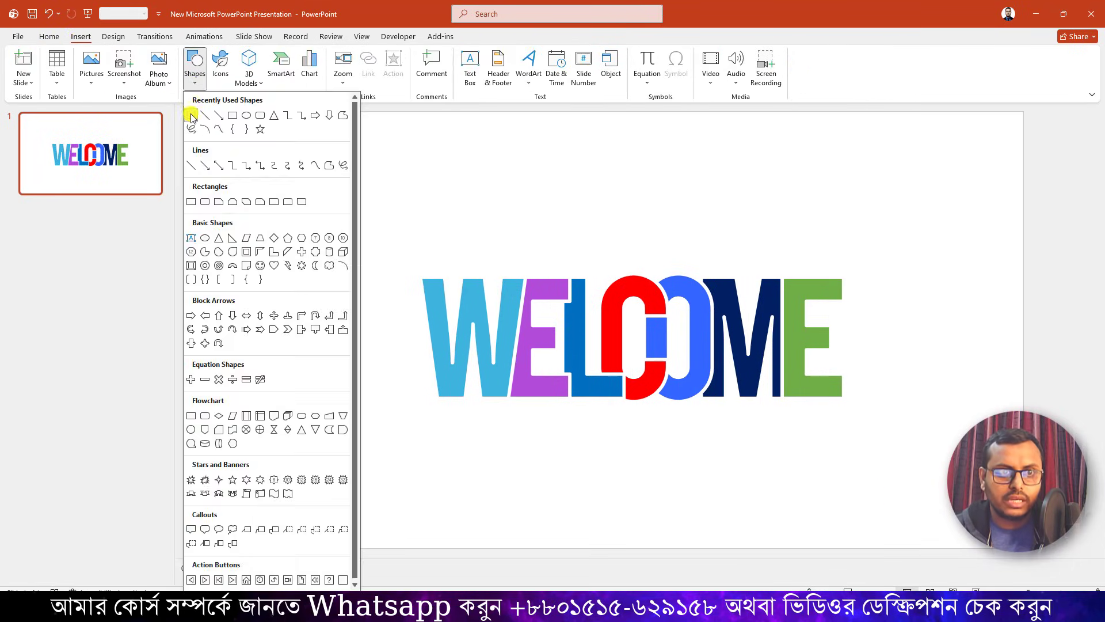
click(192, 116)
drag(436, 410, 846, 443)
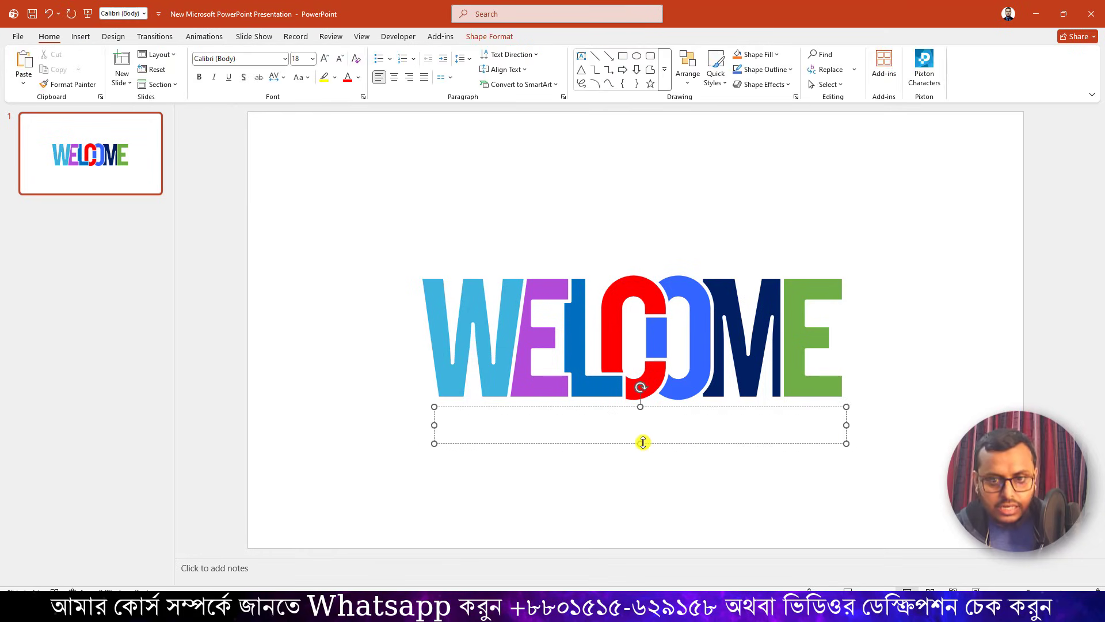
text(TO OUR PRESENTATION)
key(BackSpace)
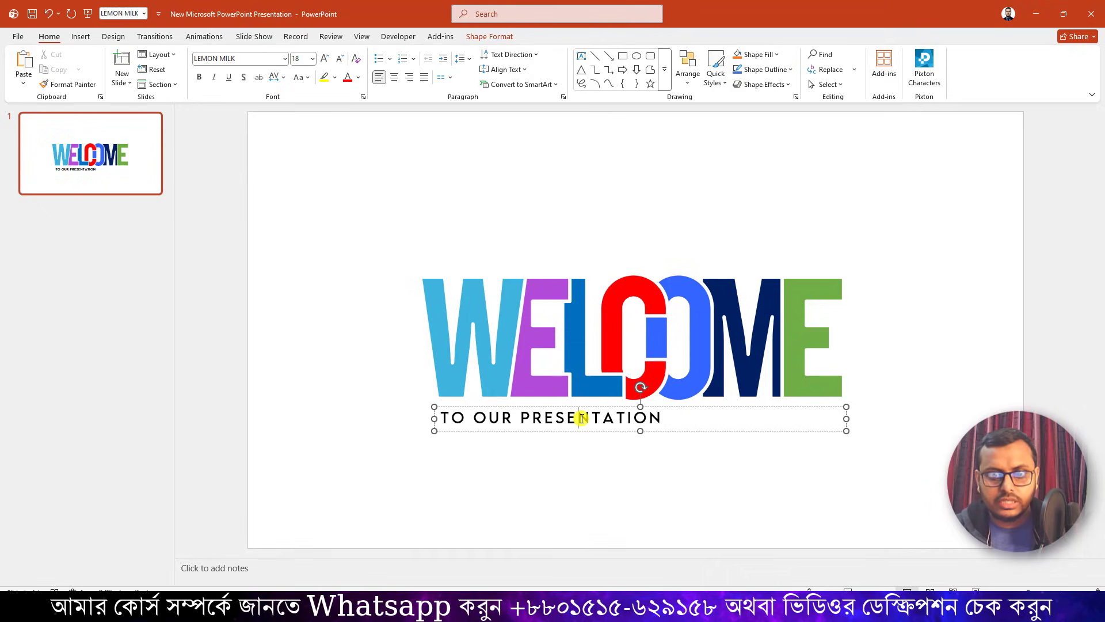
Set the font size of the "TO OUR PRESENTATION" line to 36.
triple_click(580, 420)
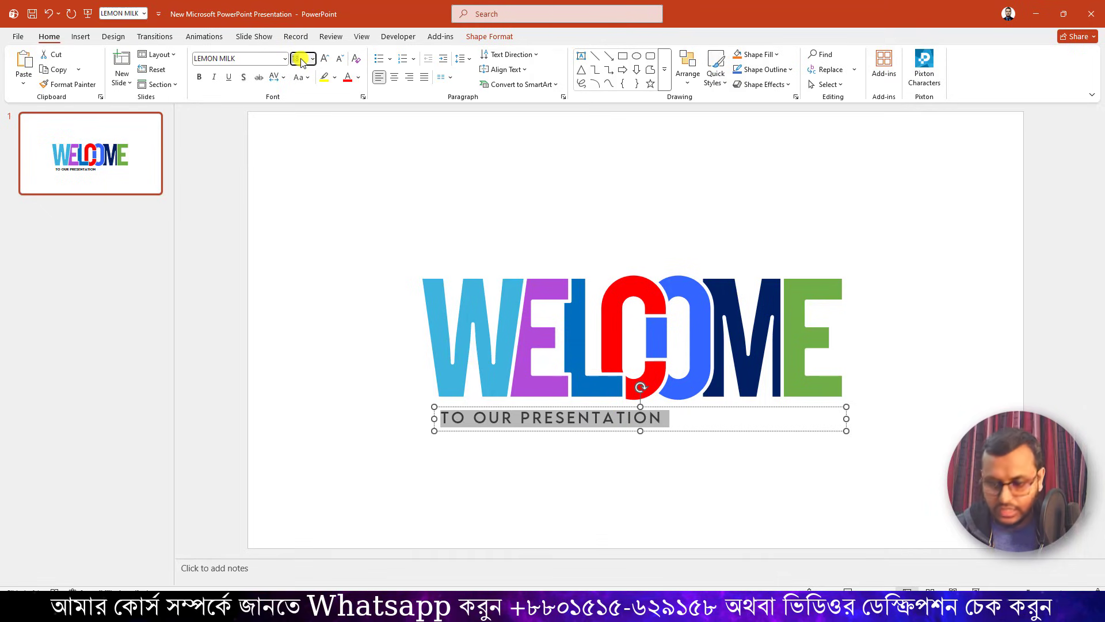
text(36)
key(Return)
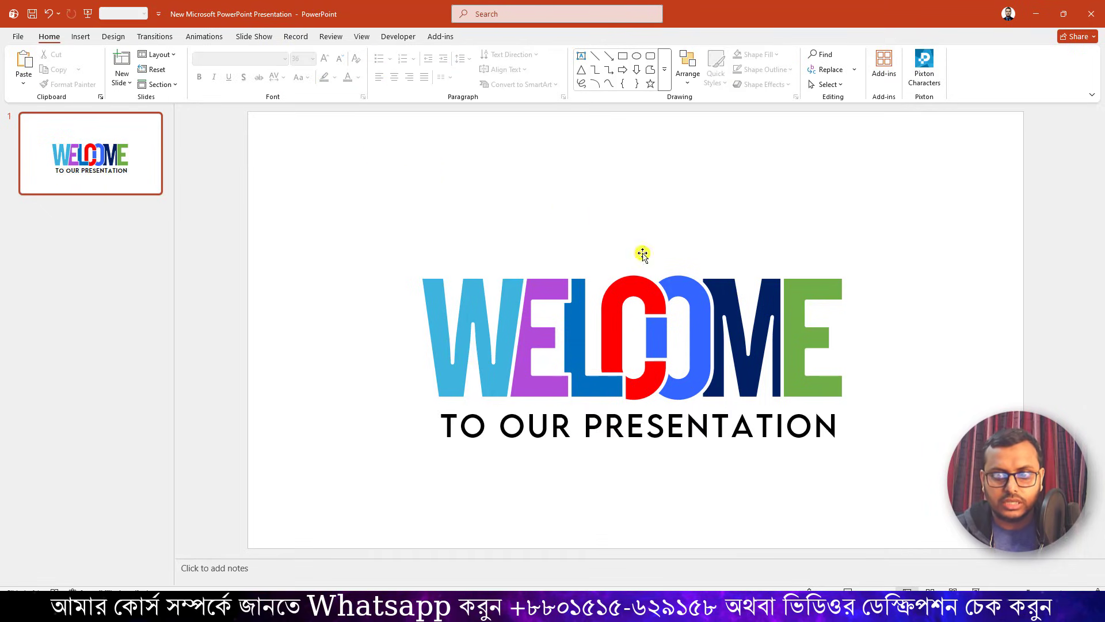
Nudge the "TO OUR PRESENTATION" text box slightly right and up, closer beneath the WELCOME lettering.
click(698, 420)
click(702, 448)
key(ctrl+Right)
key(ctrl+Right)
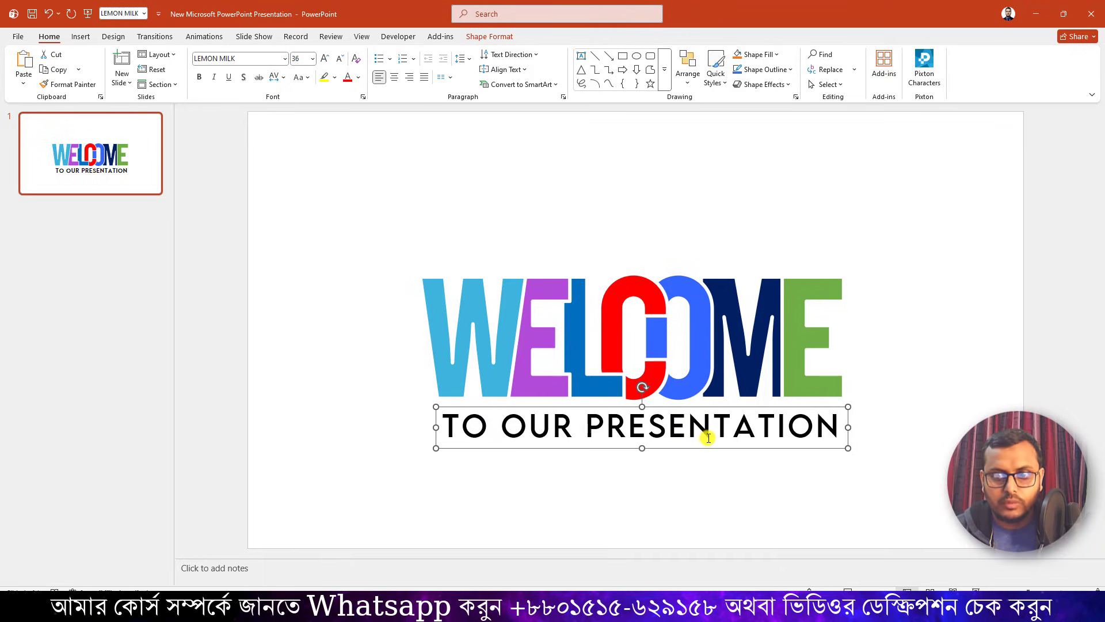
key(ctrl+Up)
key(ctrl+Up)
key(ctrl+Up)
click(759, 457)
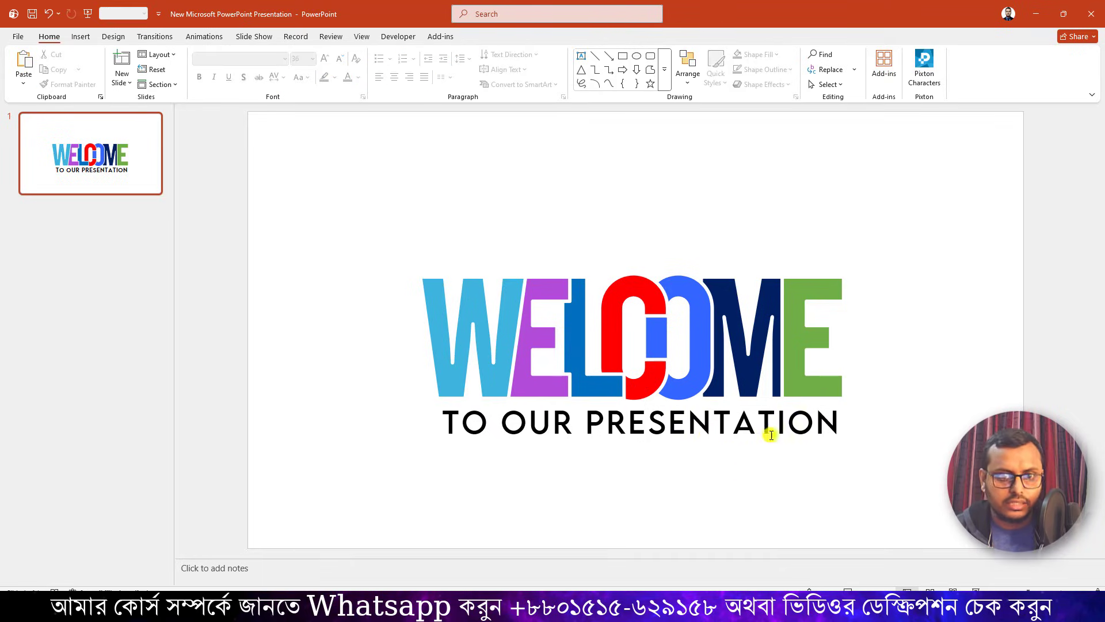
Duplicate the finished WELCOME slide and return to slide 1.
right_click(90, 142)
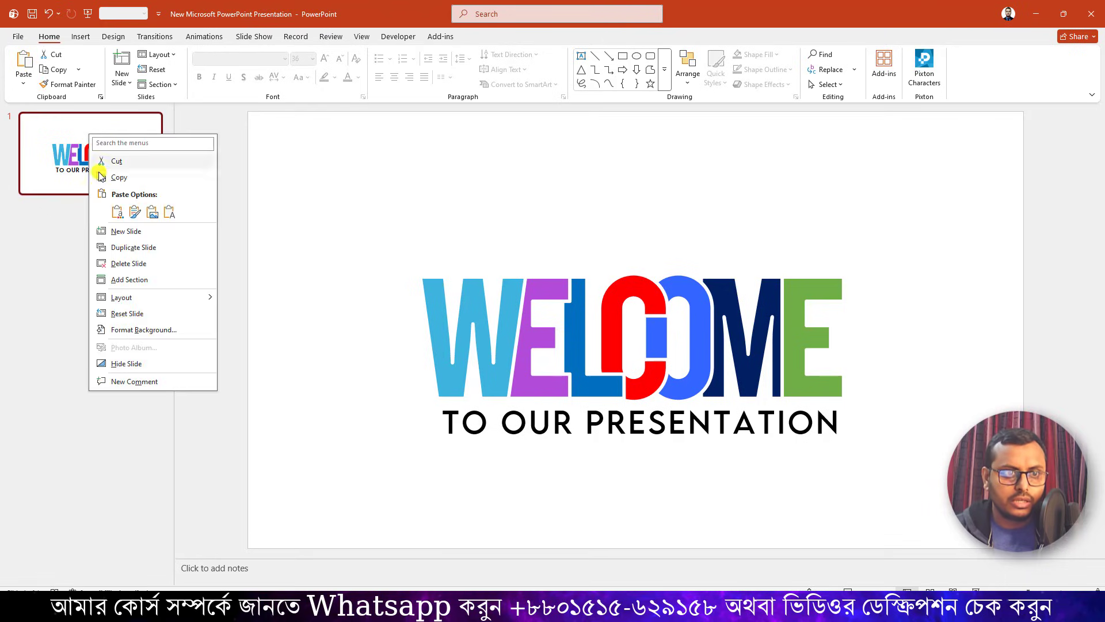
click(126, 247)
click(138, 165)
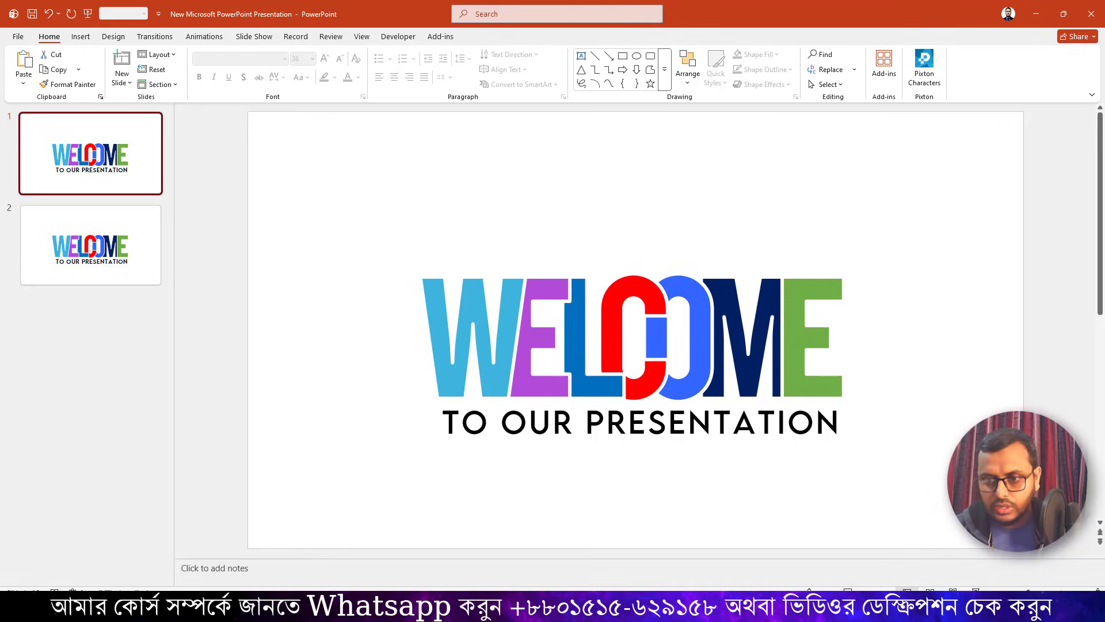
Move the "TO OUR PRESENTATION" text box on slide 1 straight left until it lies completely off the slide.
scroll(786, 367, down, 6)
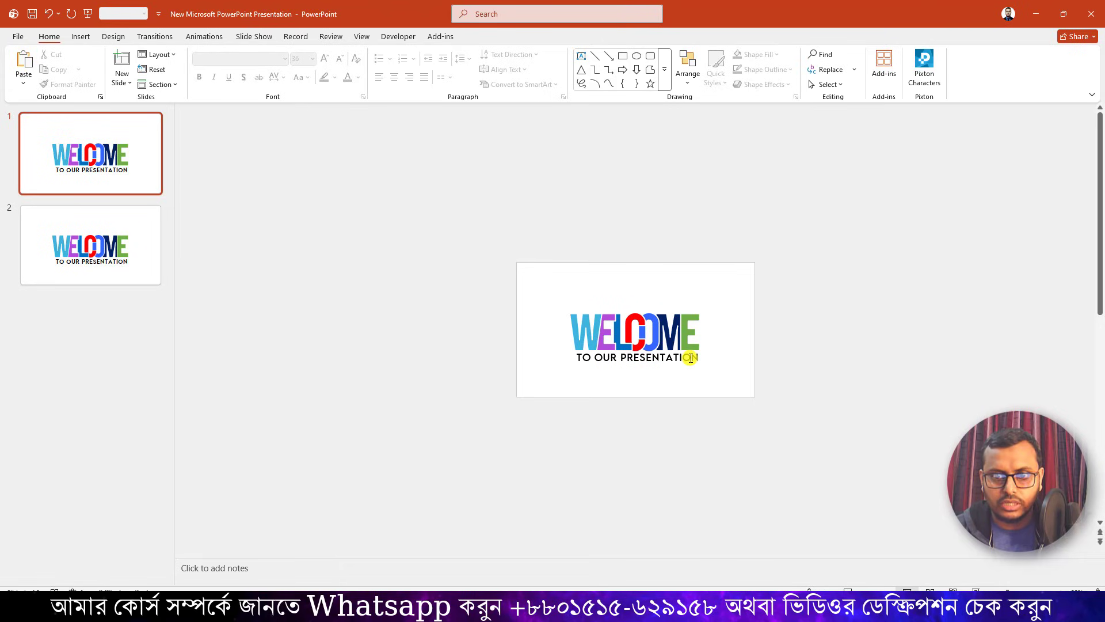
click(691, 358)
key(Left)
key(Left)
key(Left)
key(Left)
key(Left)
key(Left)
key(Left)
key(Left)
key(Left)
key(Left)
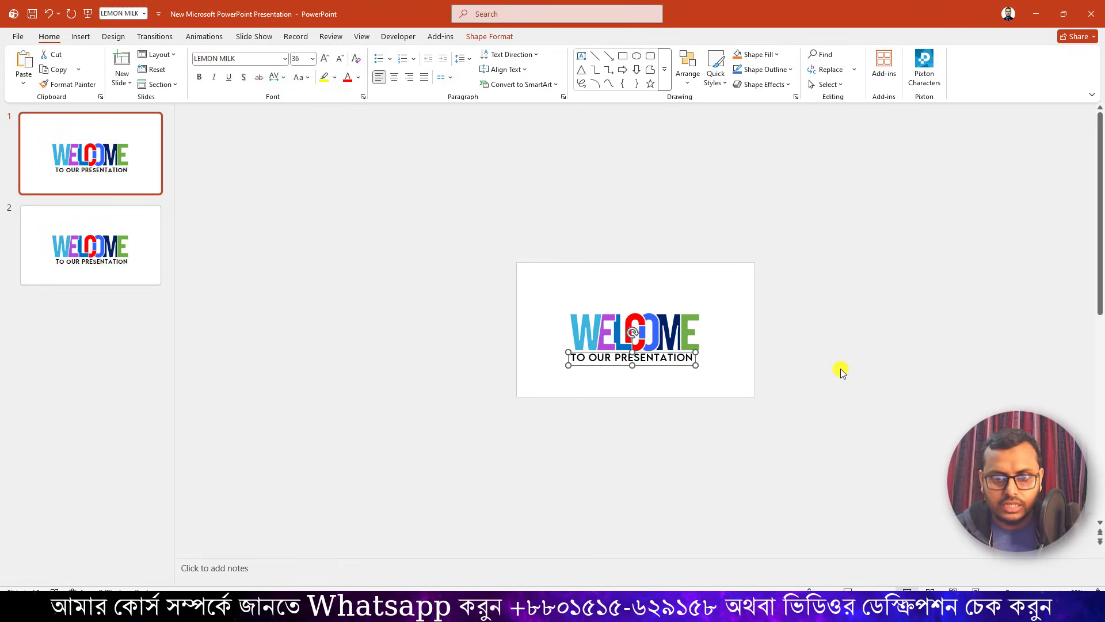
key(Left)
key(Left)
key(Left)
key(Left)
key(Left)
key(Left)
key(Left)
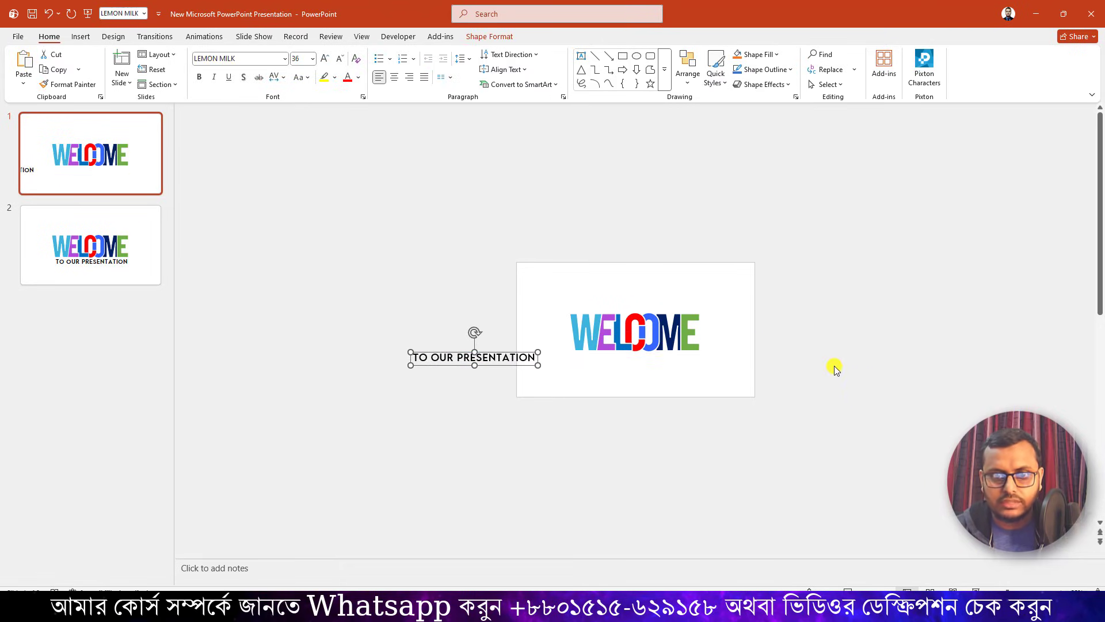
Select all seven WELCOME letters on slide 1 and move them straight right until they lie completely off the slide.
drag(525, 229, 814, 439)
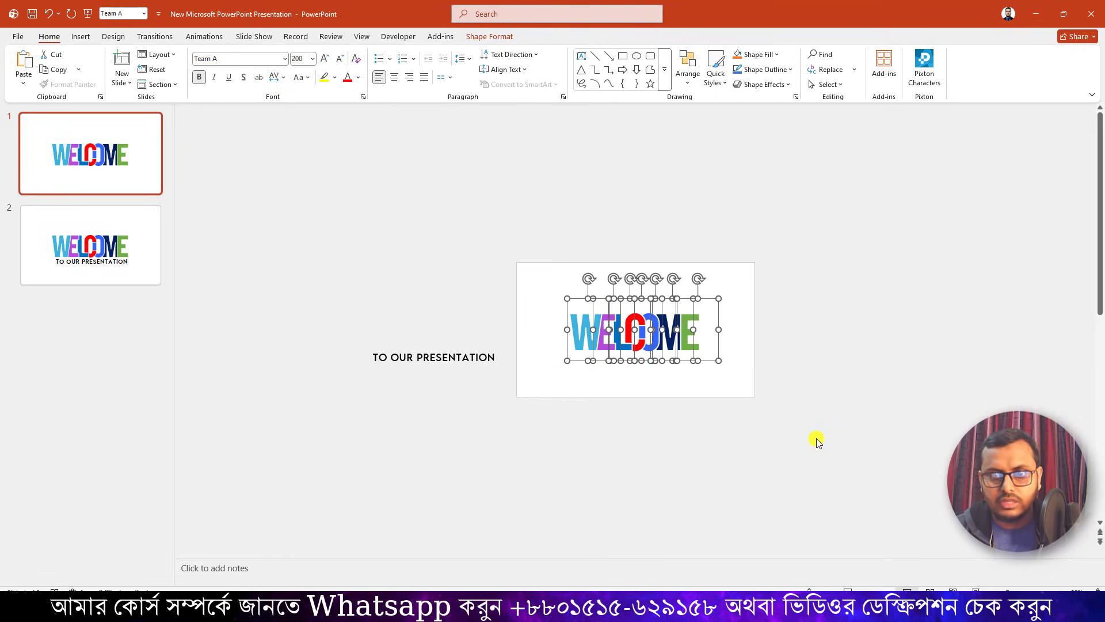
key(Right)
key(Right)
key(Right)
key(Right)
key(Right)
key(Right)
key(Right)
key(Right)
key(Right)
key(Right)
key(Right)
key(Right)
key(Right)
key(Right)
key(Right)
key(Right)
key(Right)
key(Right)
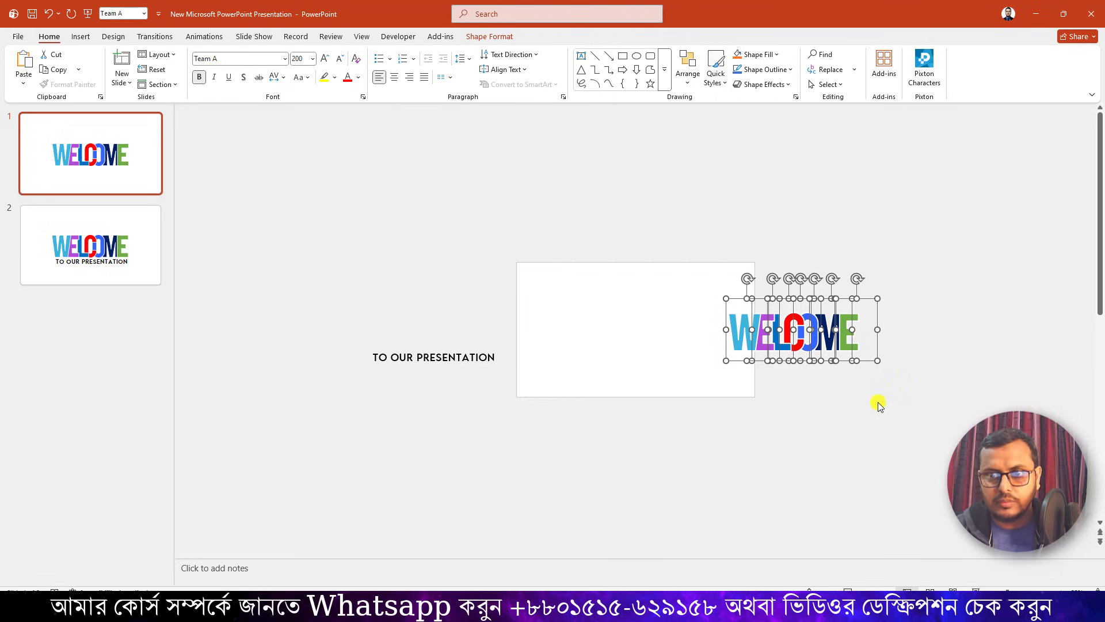
key(Right)
key(Right)
key(Right)
click(895, 406)
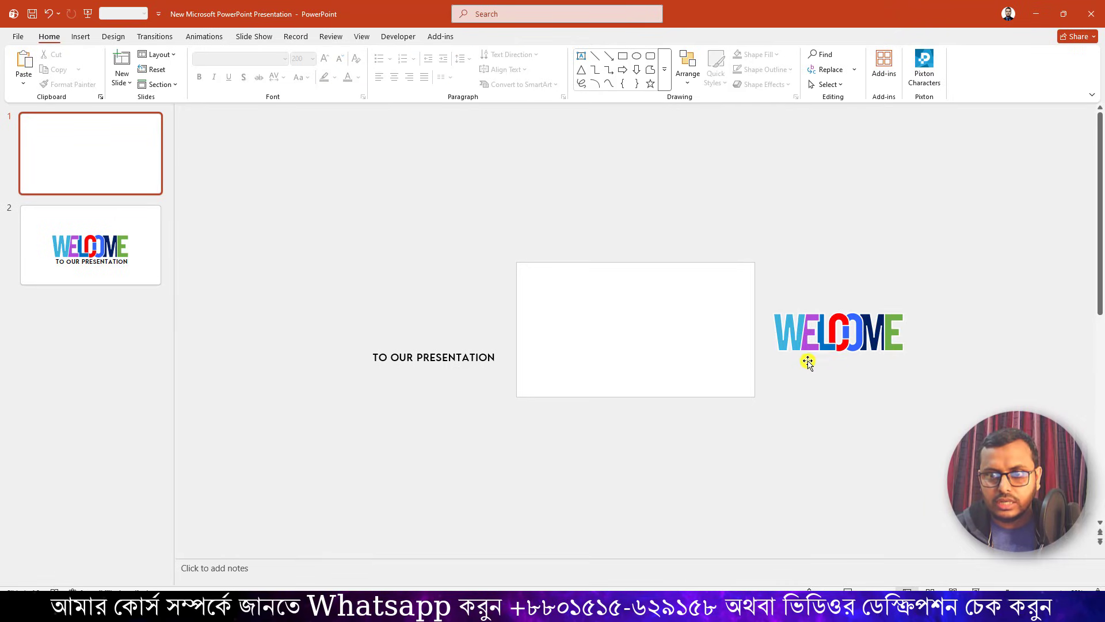
Move the W and the first E on slide 1 straight right until they overlap the M and the final E.
click(796, 349)
click(798, 361)
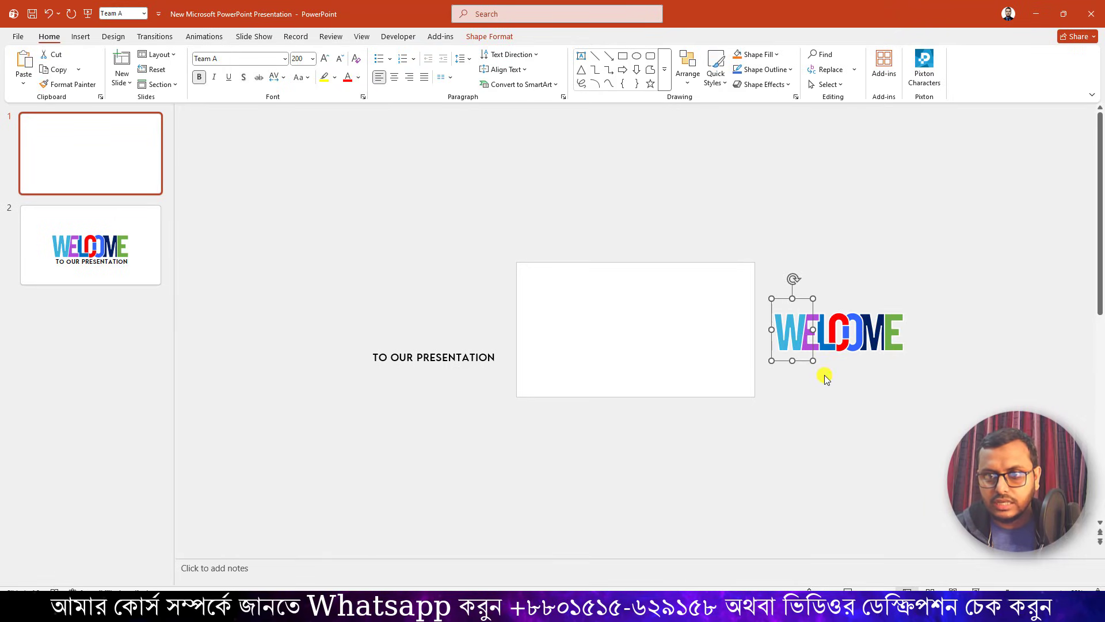
key(Right)
key(Right)
key(Right)
key(Right)
key(Right)
key(Right)
key(Right)
key(Right)
key(Right)
key(Right)
click(809, 351)
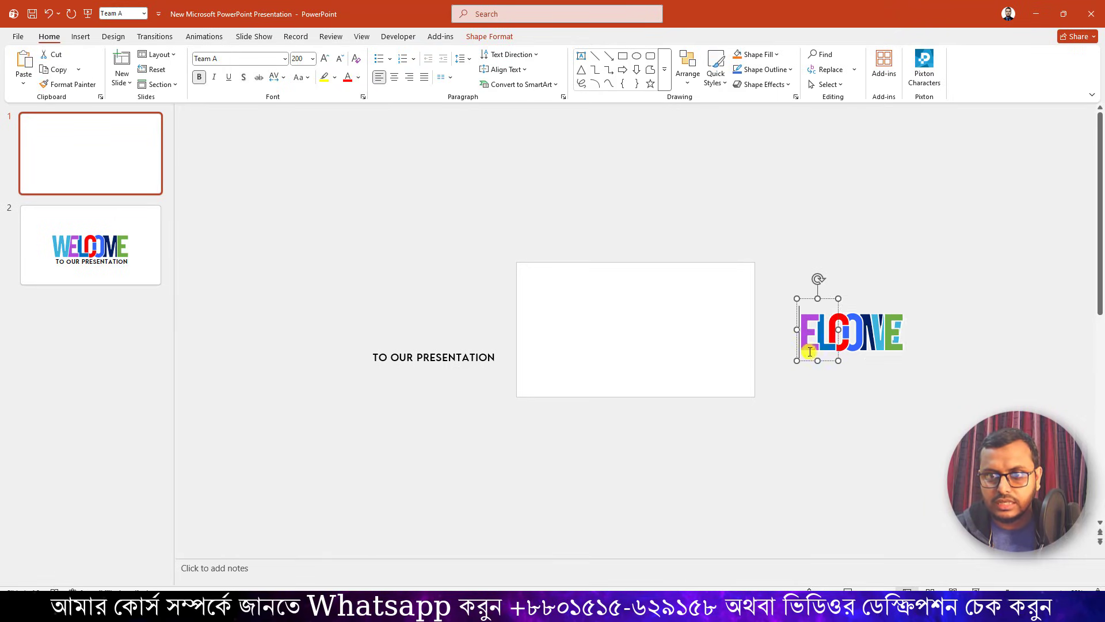
key(Right)
key(Right)
key(Right)
key(Right)
key(Right)
key(Right)
key(Right)
key(Right)
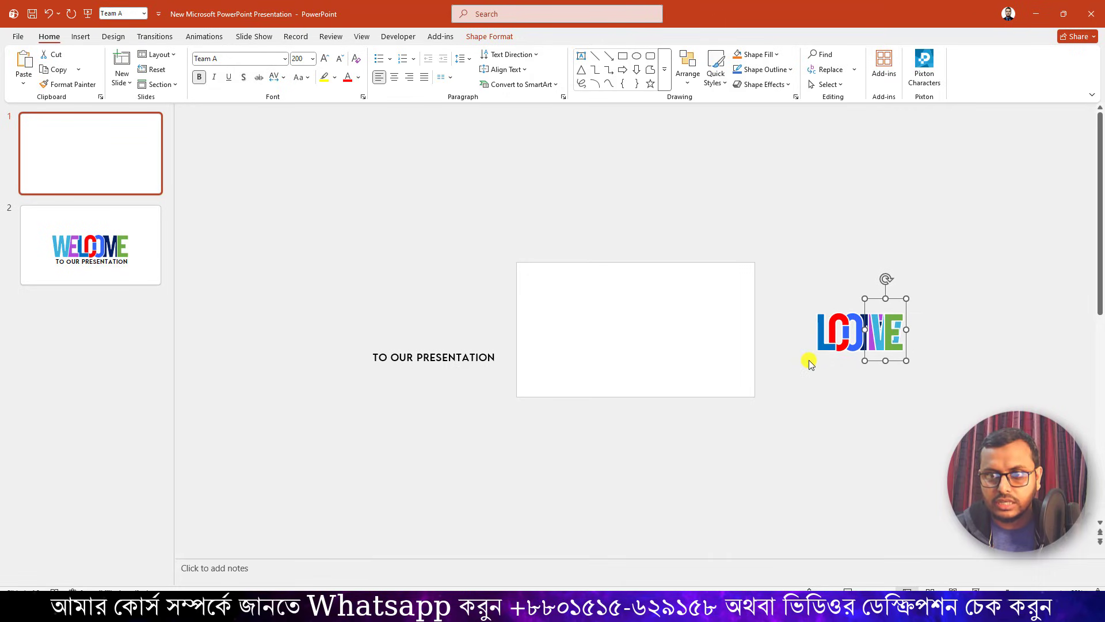
Move the L and the C on slide 1 straight right so they stack onto the other bunched letters at the M.
click(824, 361)
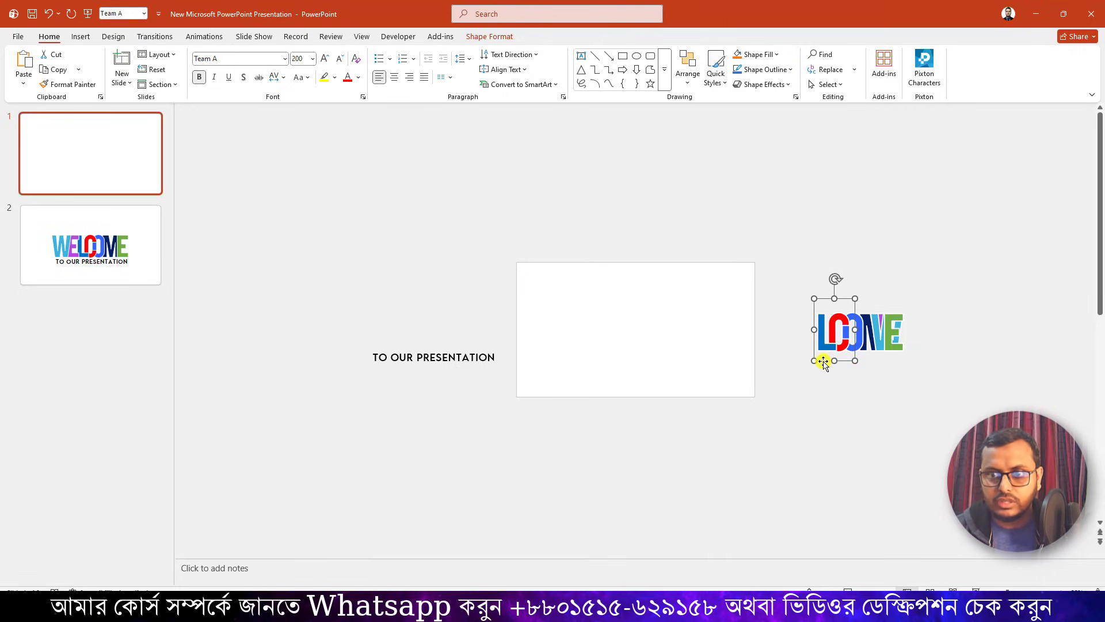
key(Right)
key(Right)
key(Right)
key(Right)
key(Right)
click(836, 356)
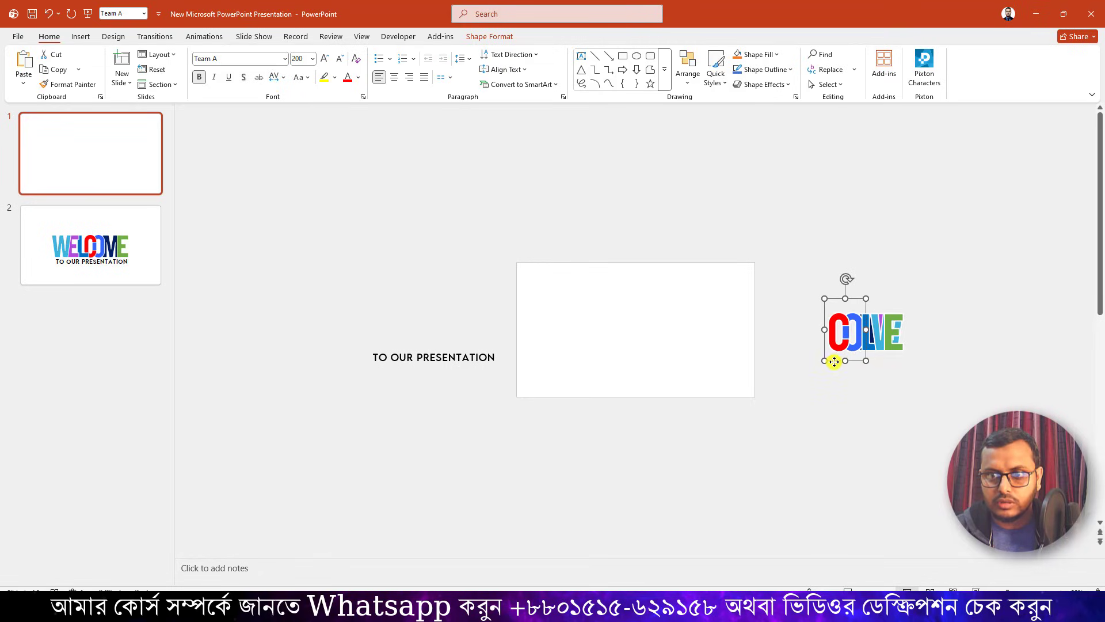
key(Right)
key(Right)
key(Right)
key(Right)
key(Right)
Move the O straight right into the bunched letters and shift the final E slightly right.
click(850, 346)
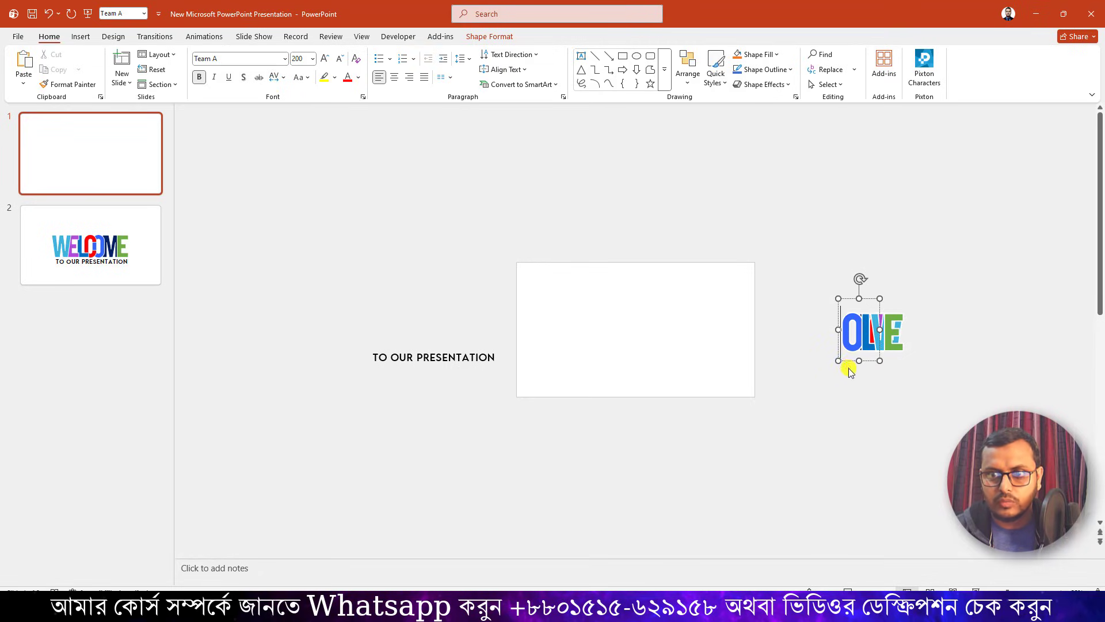
key(Right)
key(Right)
key(Right)
key(Right)
key(Right)
key(Right)
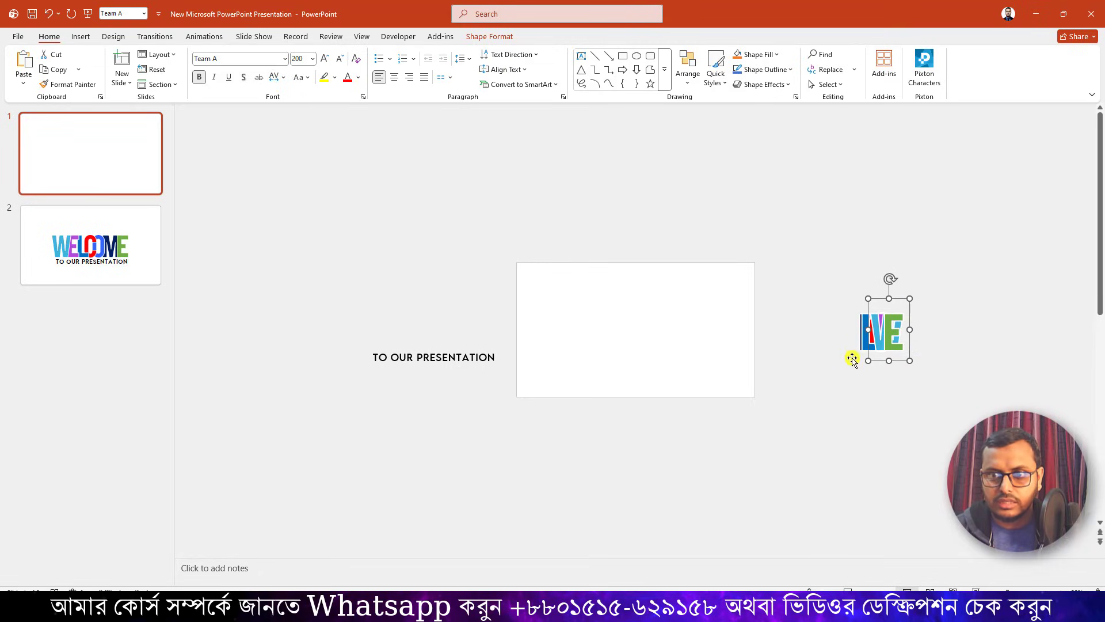
key(Left)
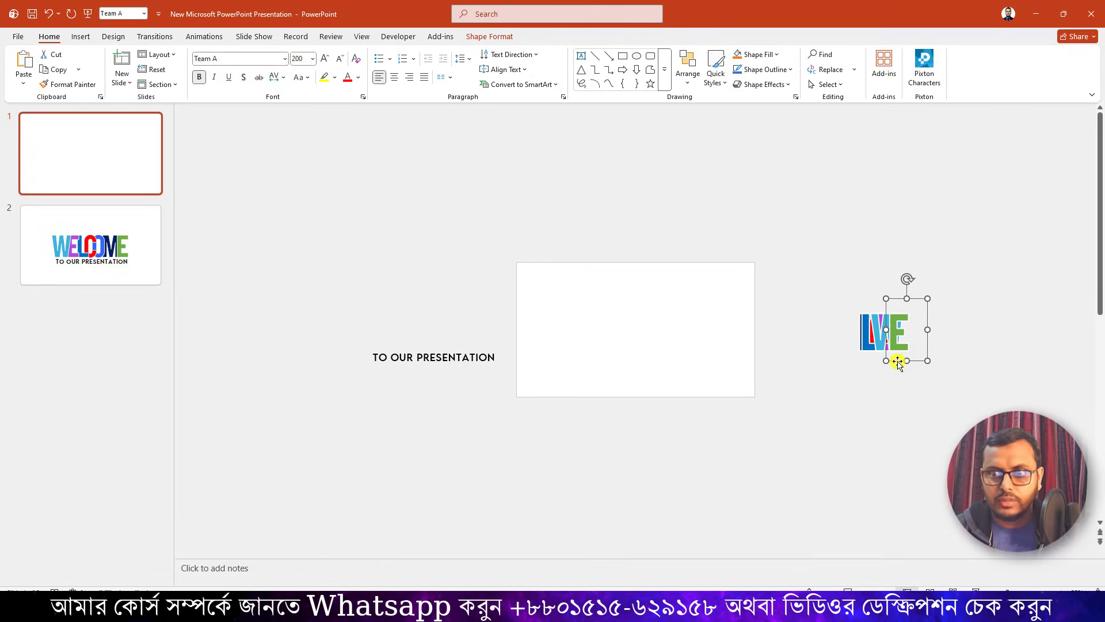
click(214, 330)
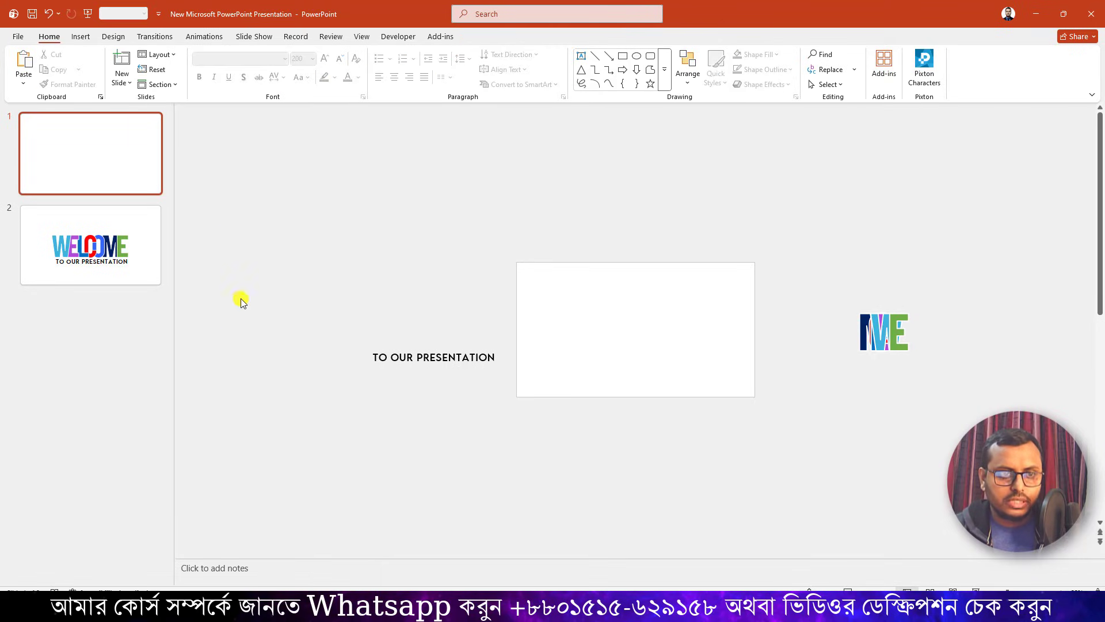
Apply the Morph transition to slide 2 and play the slide show starting from slide 1.
click(88, 226)
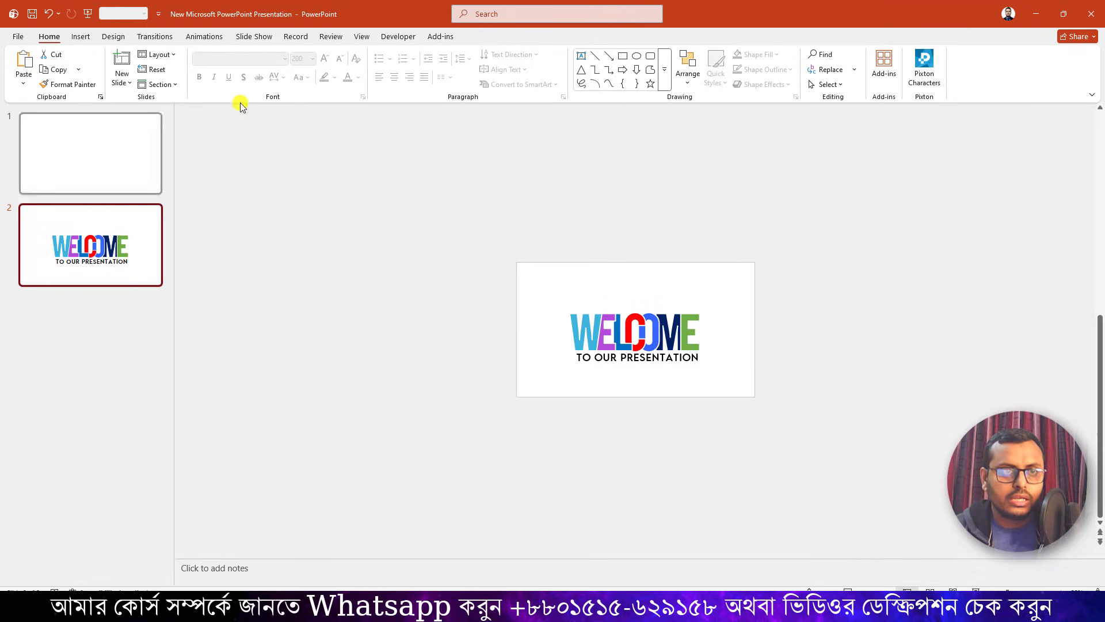
click(166, 42)
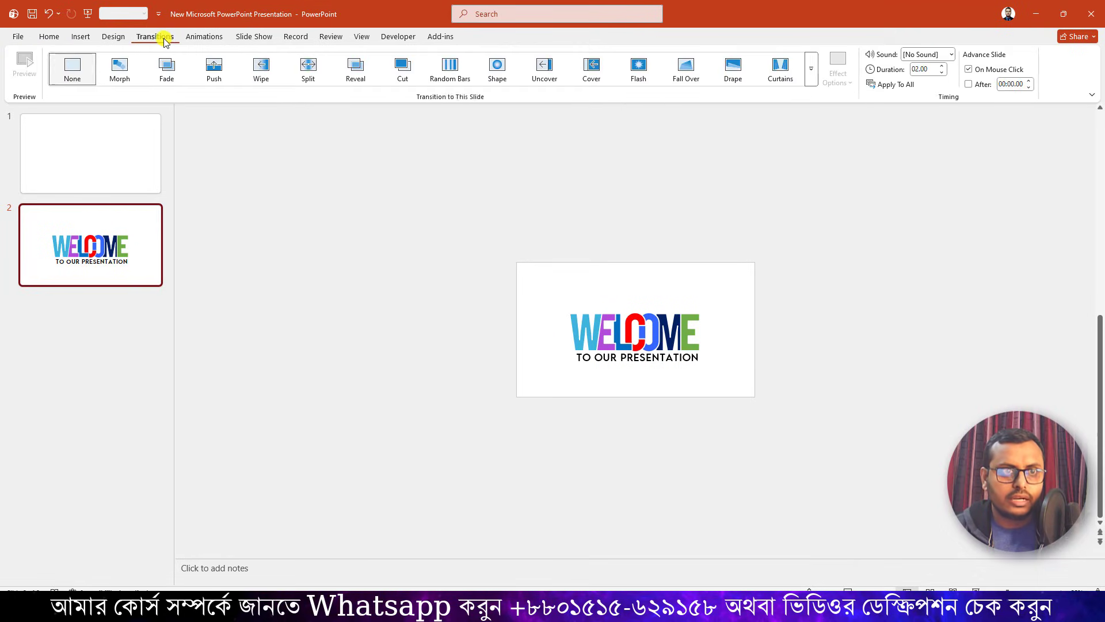
click(118, 72)
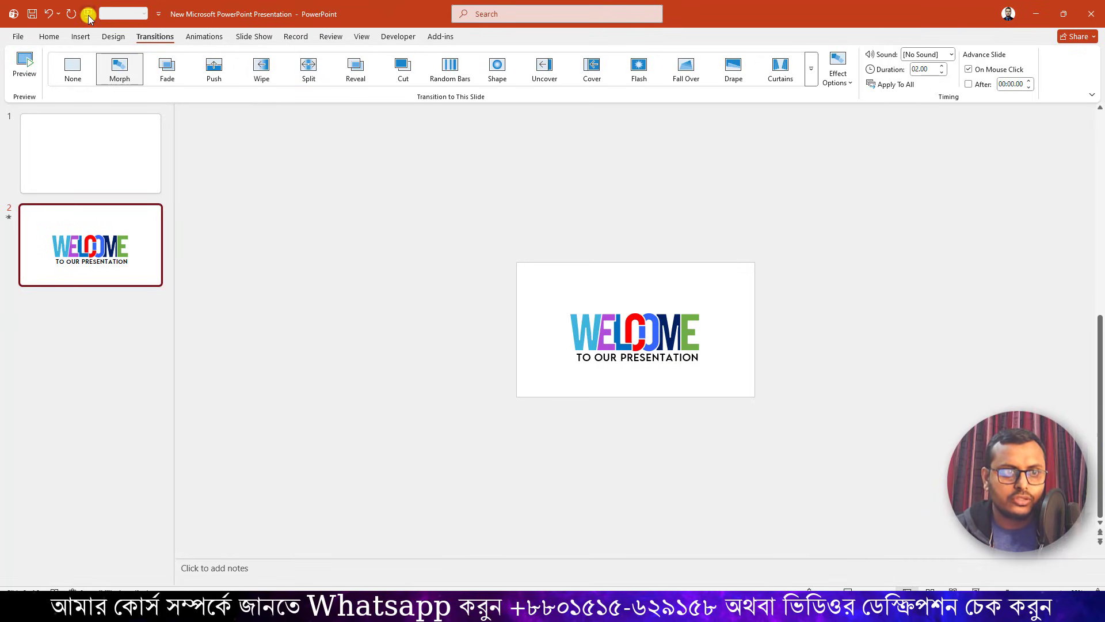
click(120, 149)
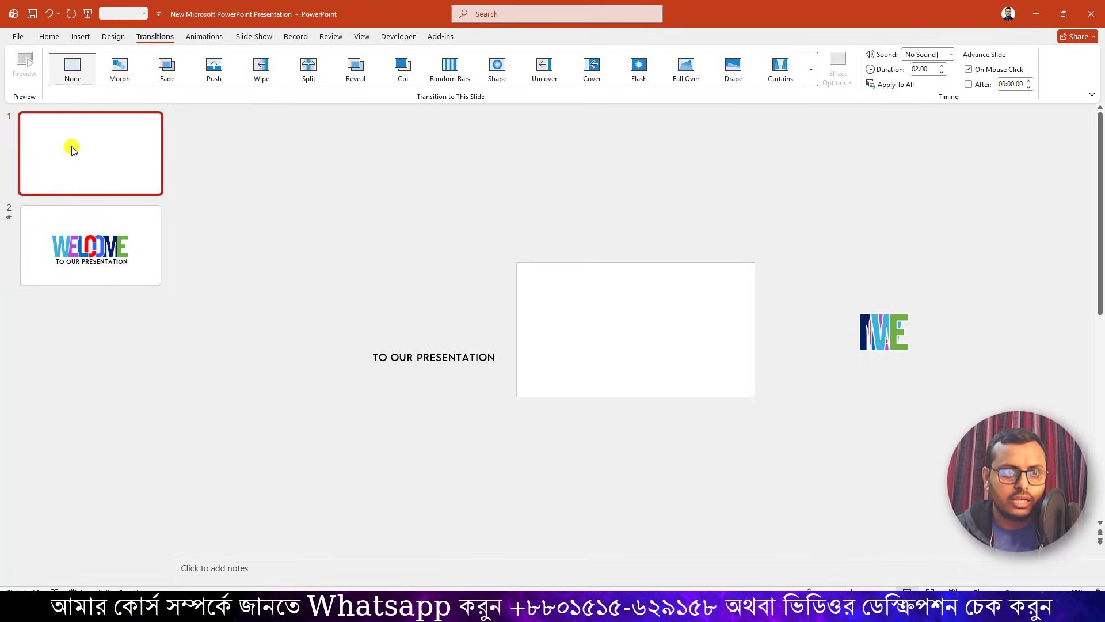
click(88, 14)
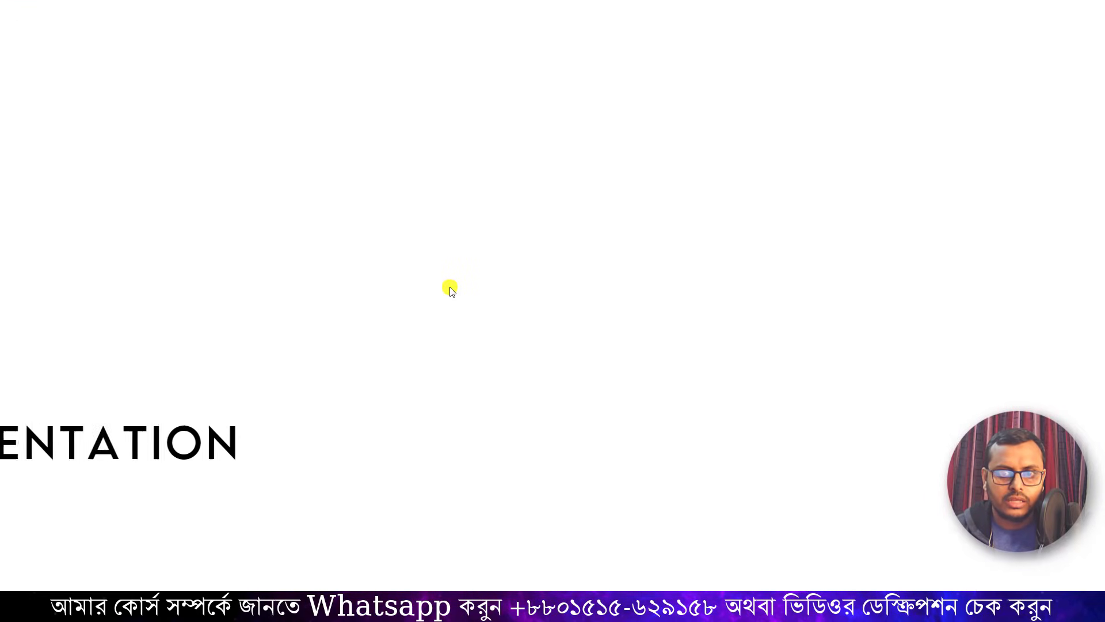